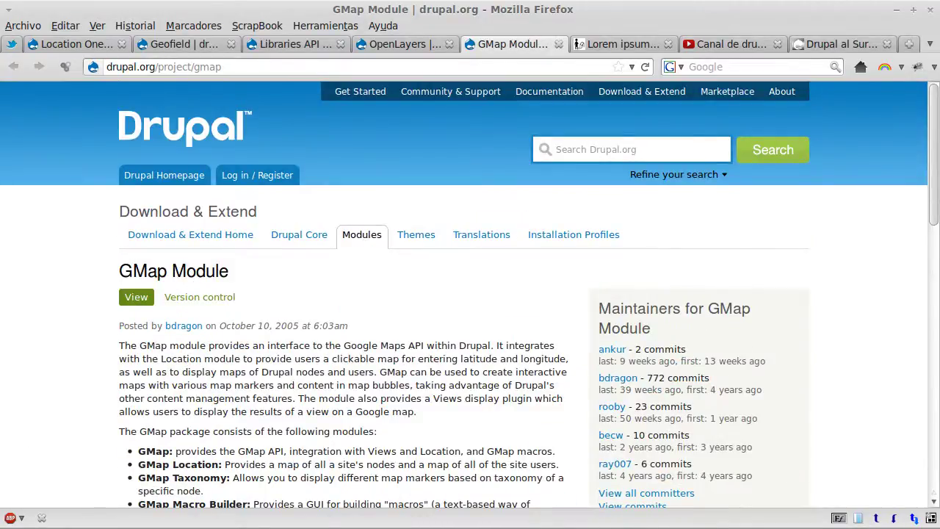
Switch to the file manager and inspect the geoPHP folder inside sites/all/libraries against the downloaded map archives.
key("alt+Tab")
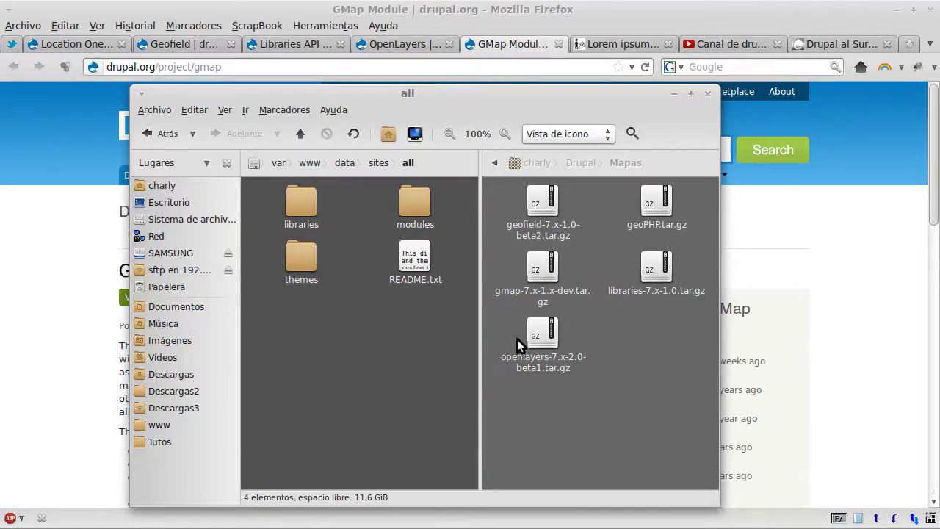
left_click(544, 219)
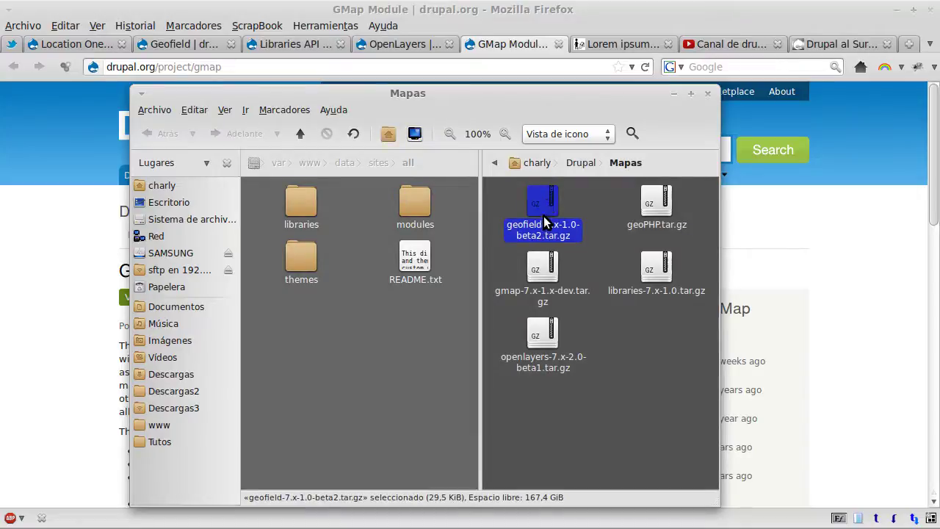
left_click(411, 355)
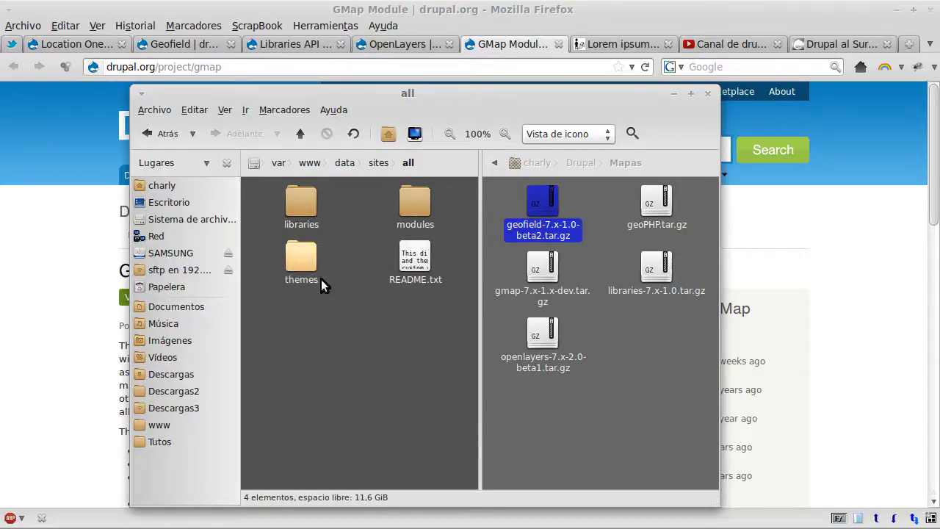
double_click(306, 206)
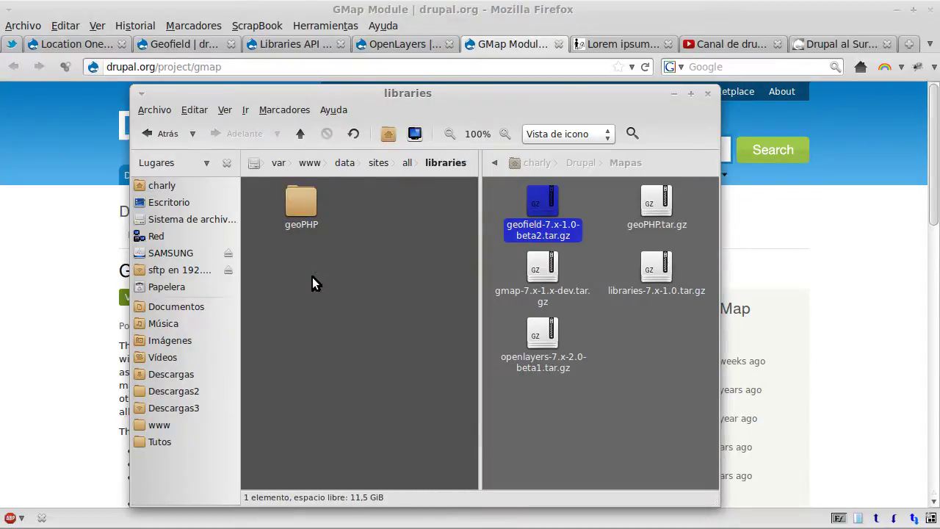
double_click(301, 215)
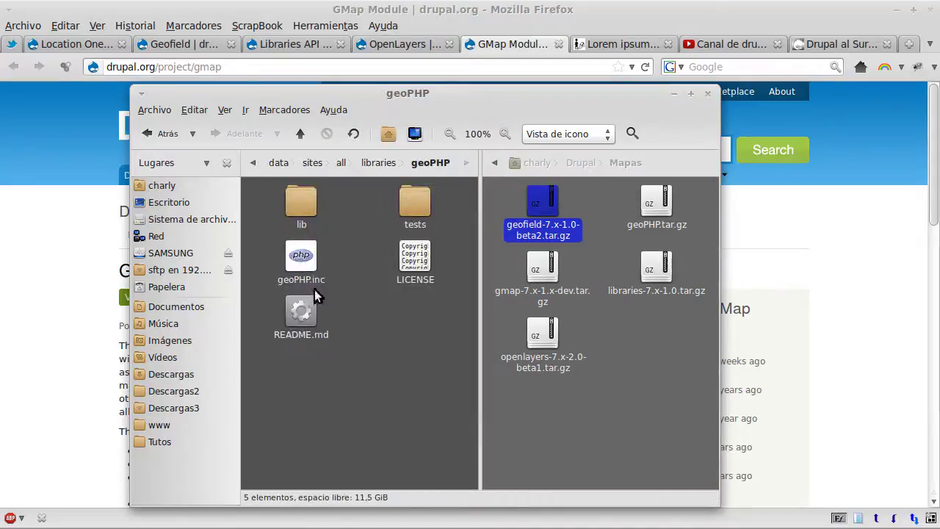
In sites/all/modules, match the geofield, gmap, libraries and openlayers folders with their downloaded archives in Mapas.
left_click(340, 165)
double_click(397, 205)
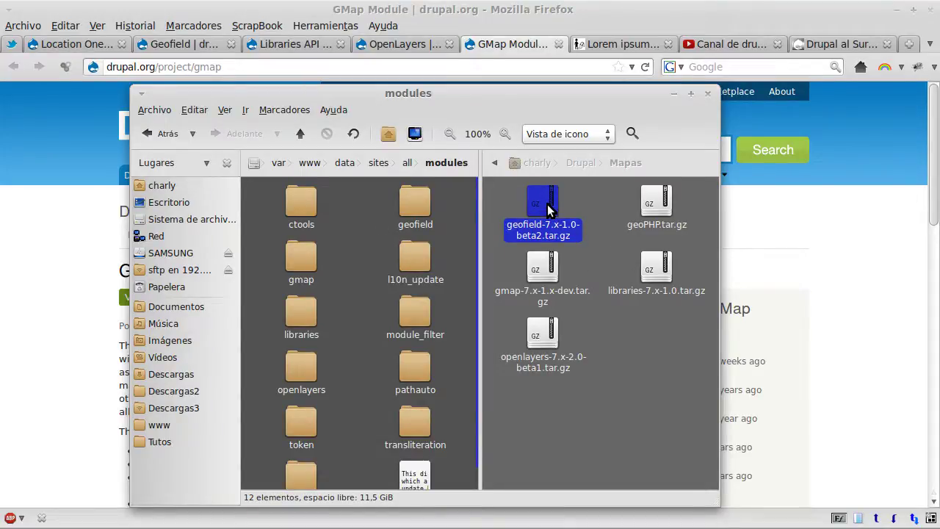
left_click(415, 205)
left_click(380, 206)
left_click(542, 268)
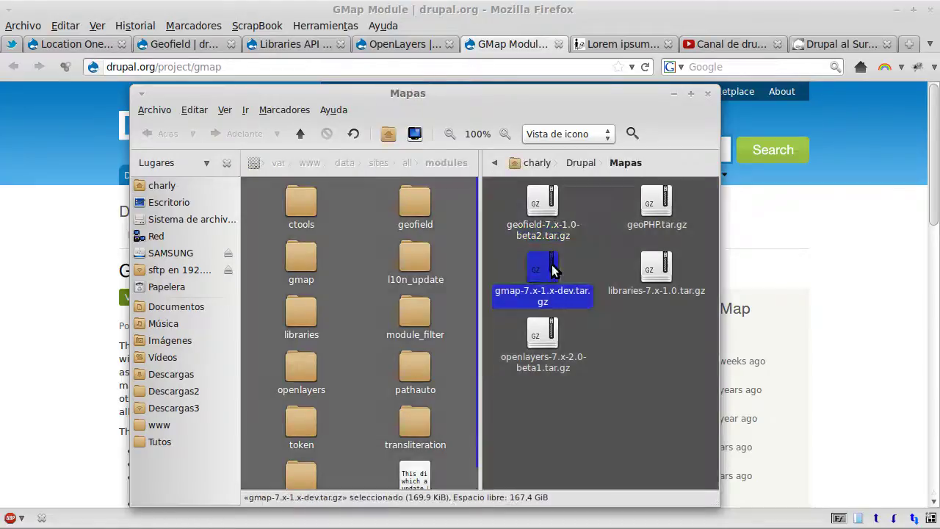
left_click(306, 263)
left_click(359, 264)
left_click(654, 268)
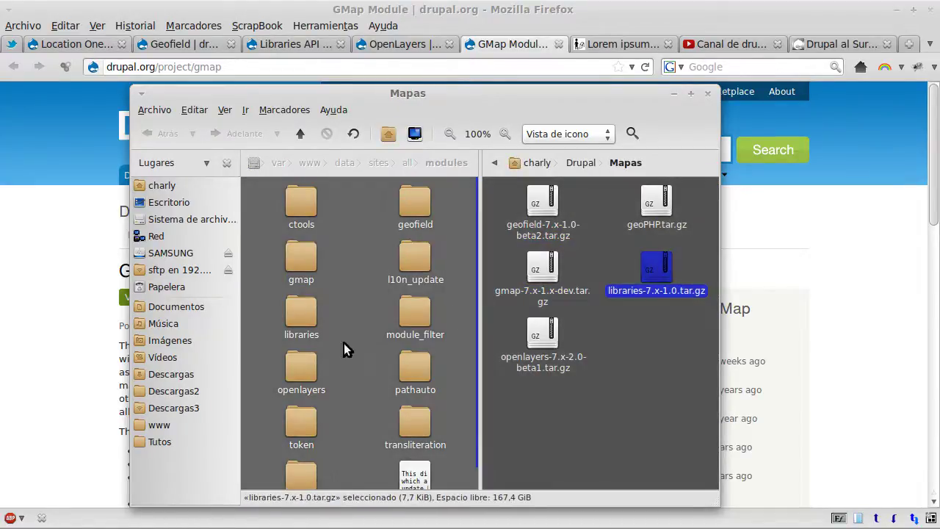
left_click(300, 329)
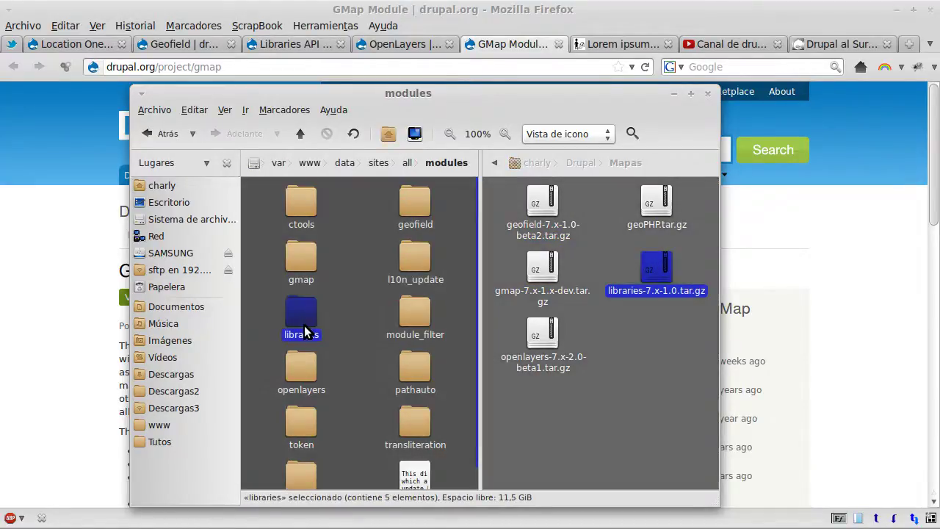
left_click(553, 336)
left_click(302, 367)
left_click(364, 362)
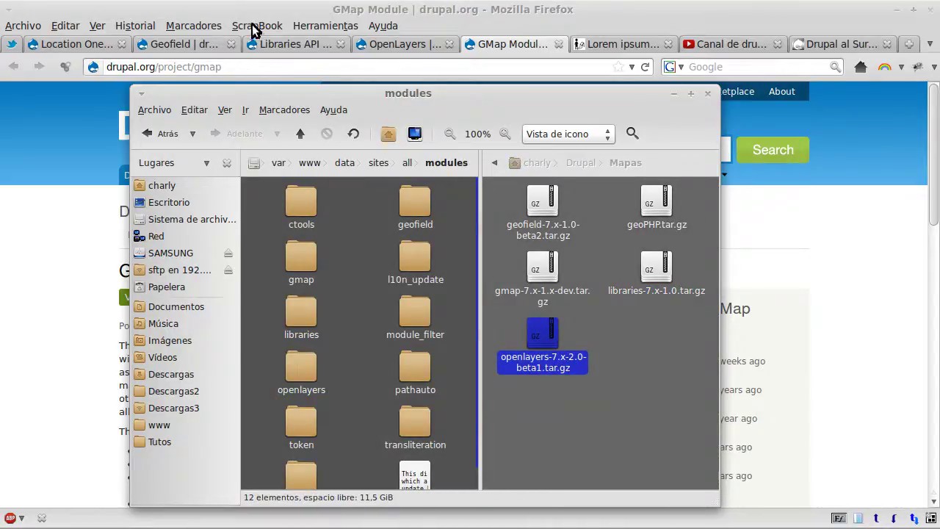
Switch to the Drupal site in Firefox, open its module administration page and filter the module list by "gmap".
left_click(60, 41)
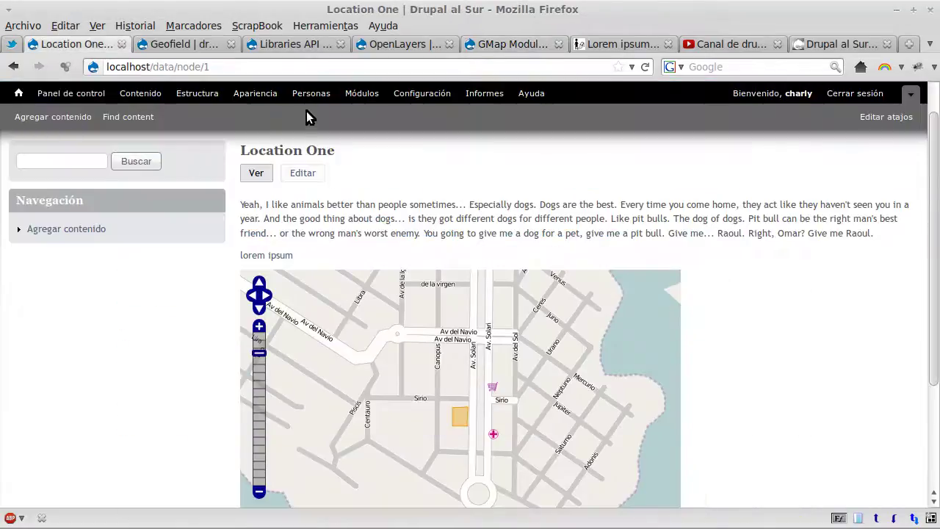
left_click(361, 94)
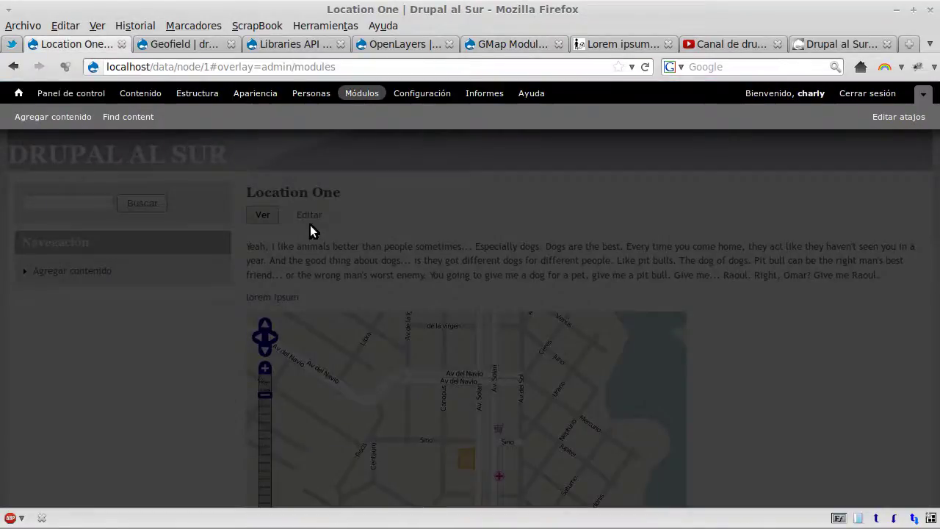
scroll(310, 232, "down", 1)
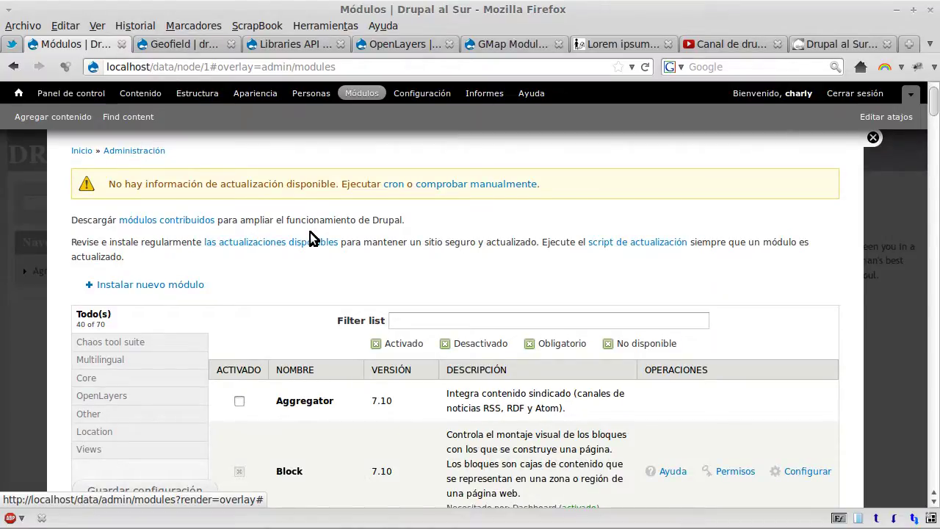
key("alt+Tab")
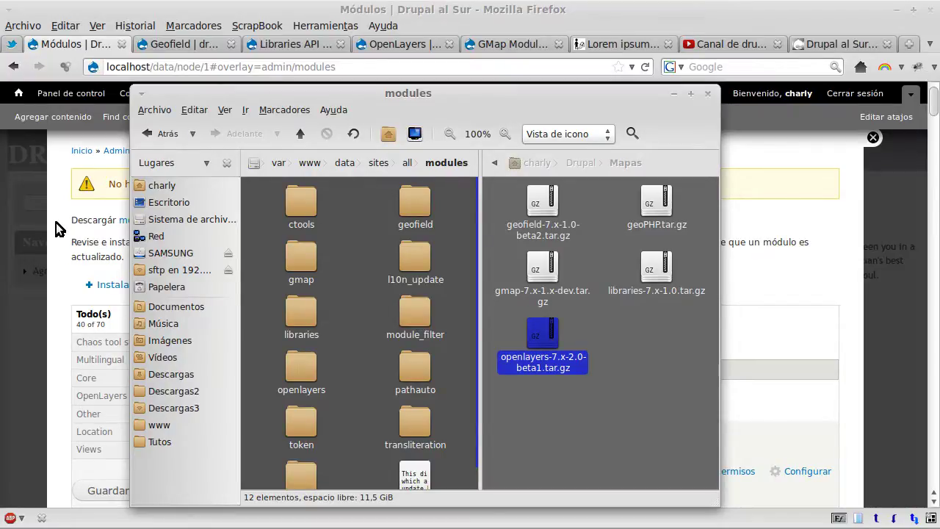
left_click(104, 205)
scroll(147, 257, "down", 3)
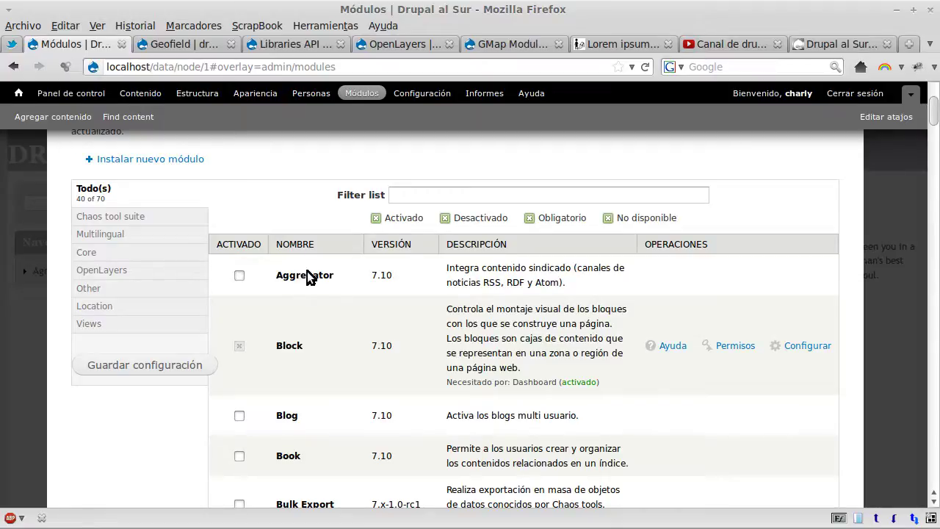
left_click(405, 197)
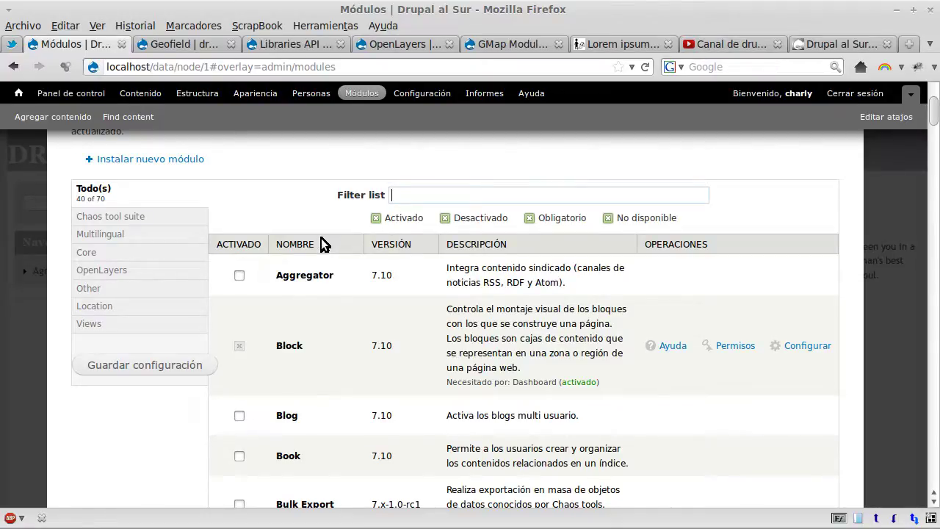
type("gmap")
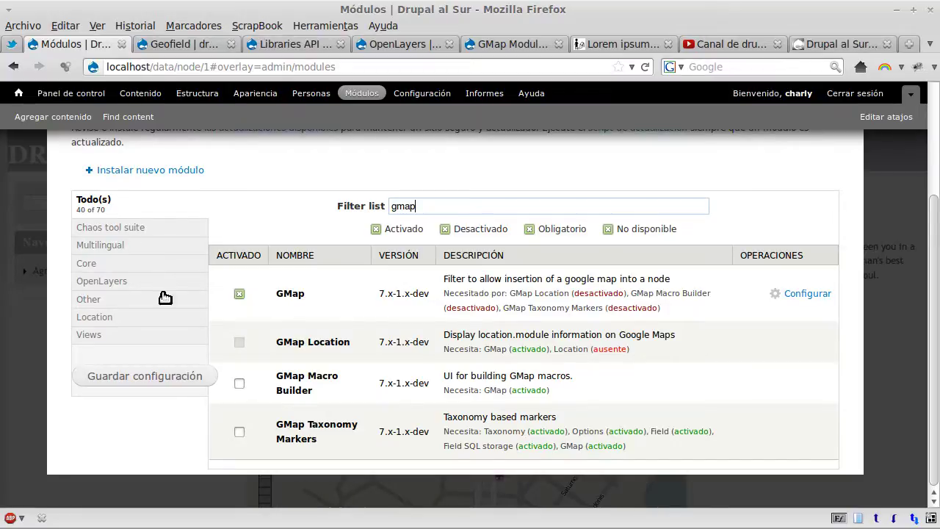
Review the enabled modules in the OpenLayers, Location and Chaos tool suite groups, ending with OpenLayers.
left_click(125, 281)
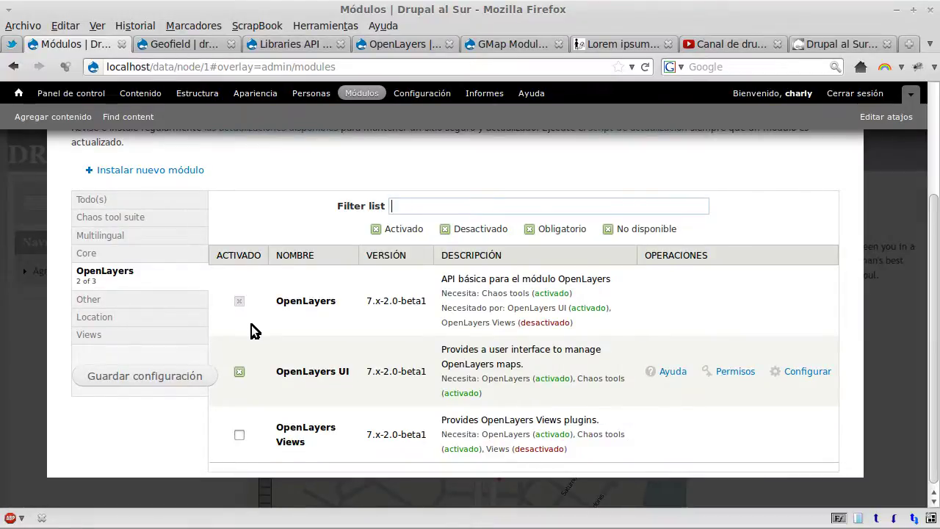
left_click(154, 315)
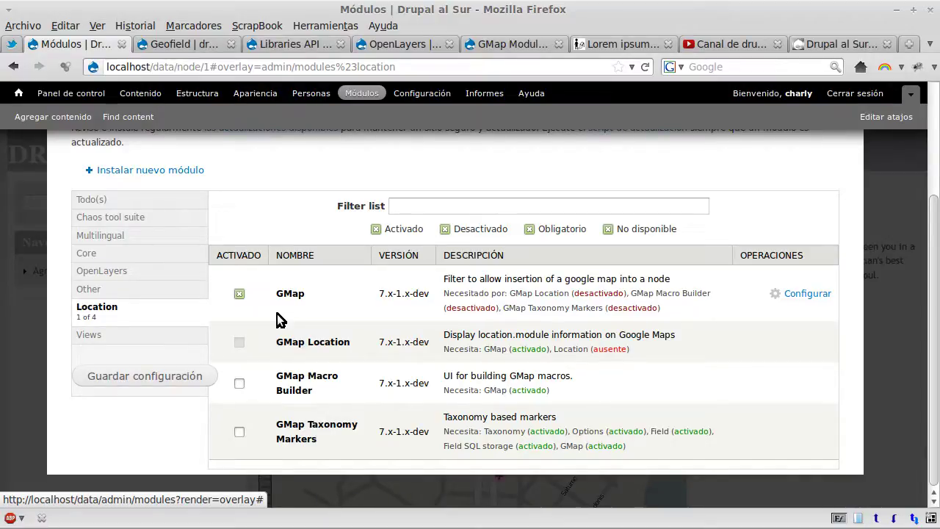
left_click(136, 221)
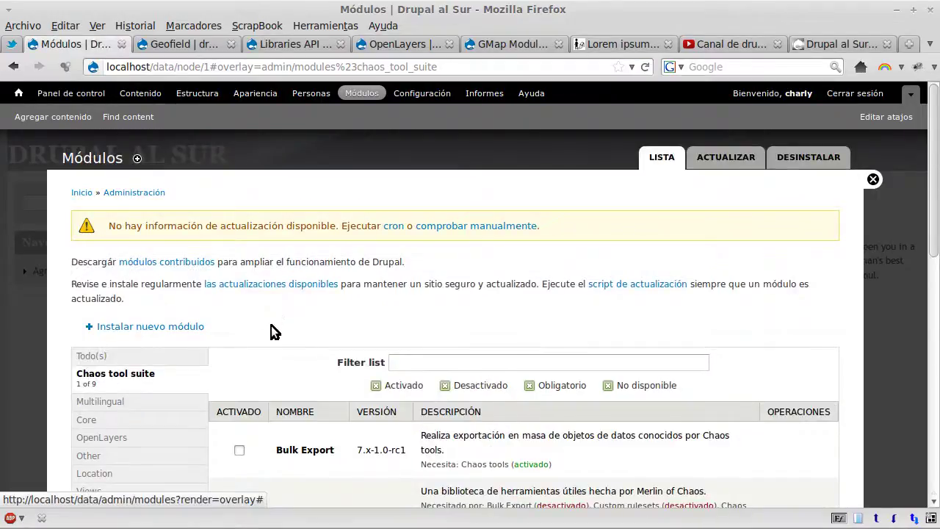
scroll(271, 330, "down", 4)
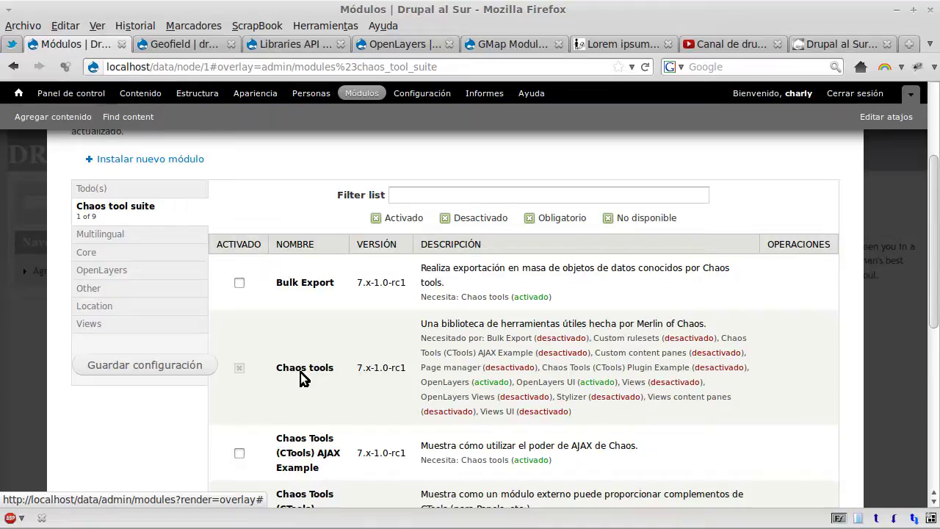
left_click(127, 271)
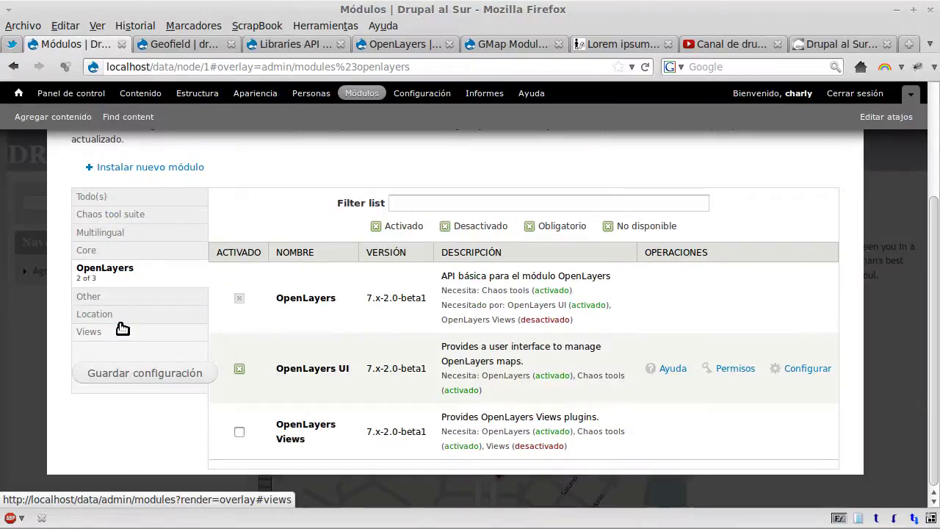
Filter all modules by "lib" to check the Libraries module, and review the OpenLayers and Location groups again.
left_click(401, 205)
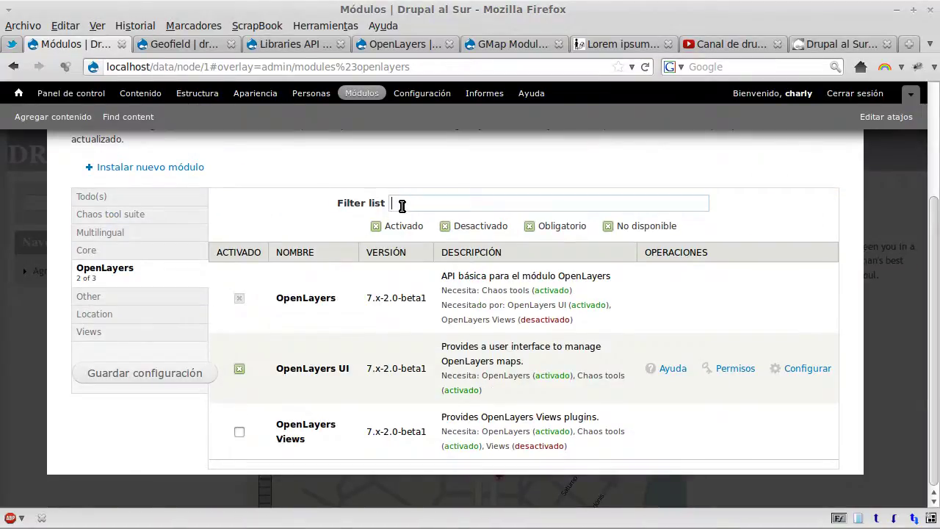
type("libr")
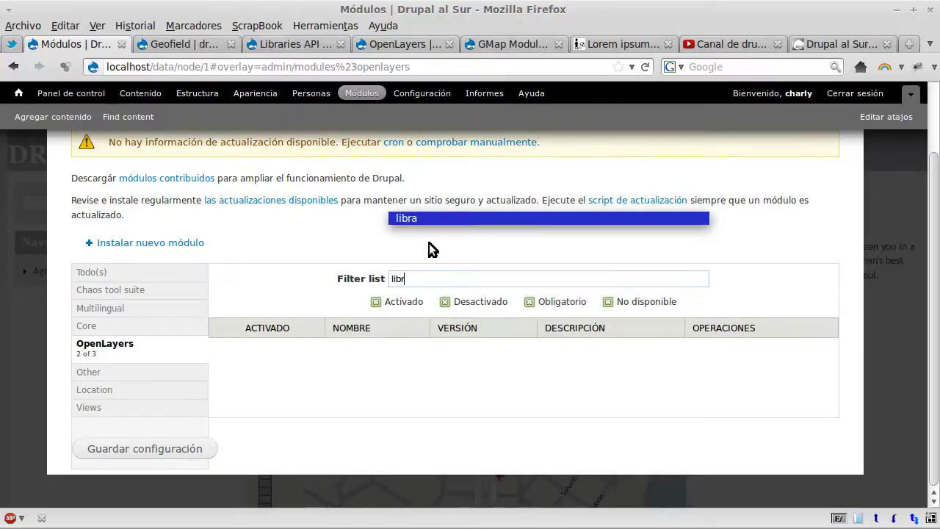
key("BackSpace")
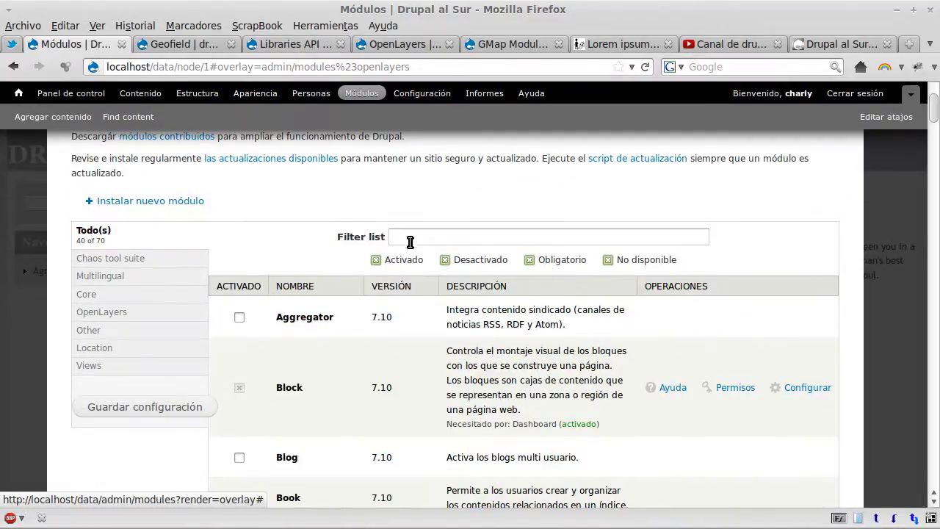
left_click(409, 235)
type("lib")
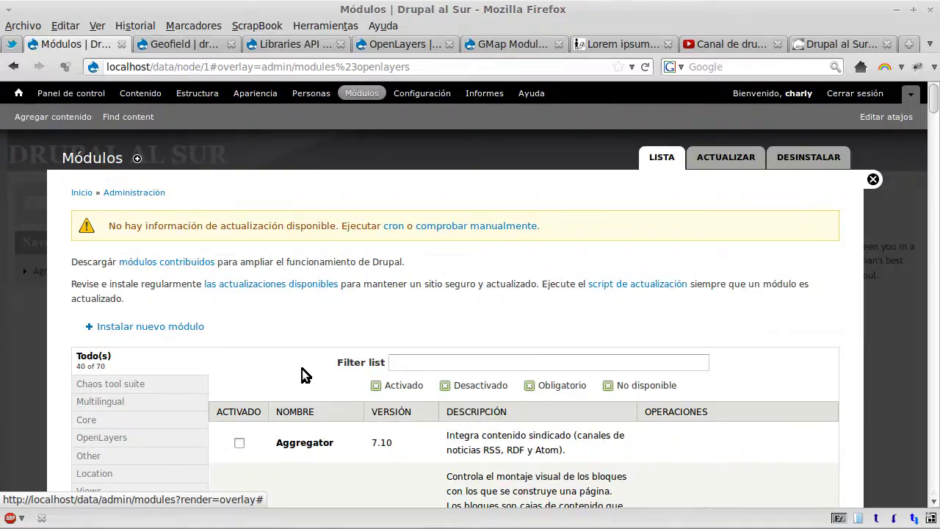
scroll(301, 369, "down", 2)
left_click(418, 286)
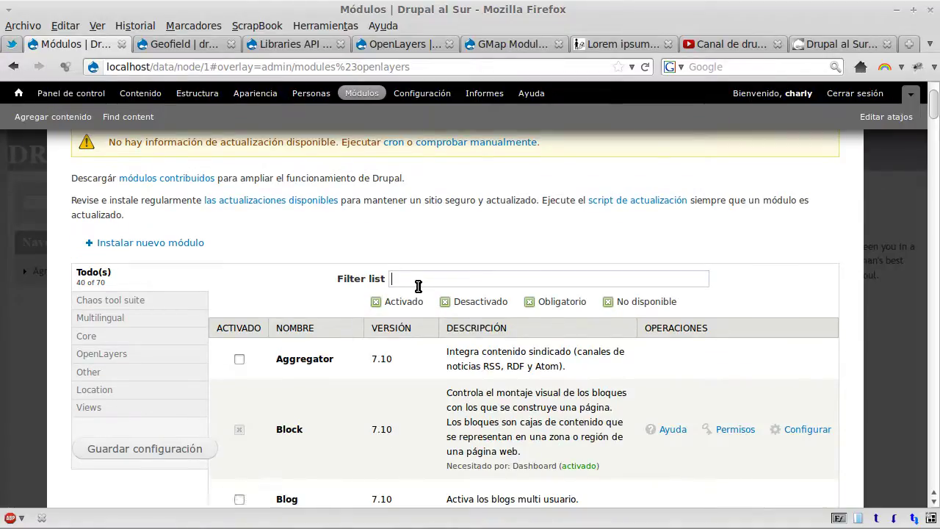
type("li")
left_click(410, 294)
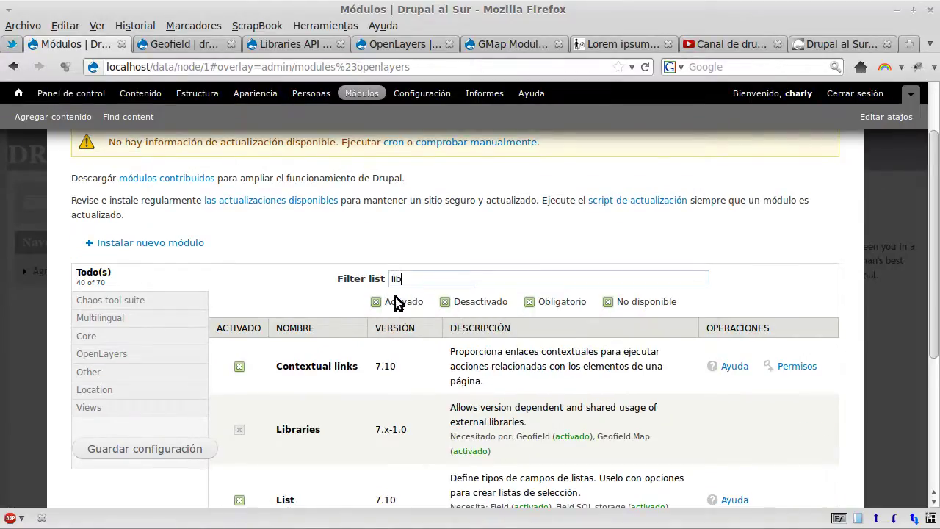
scroll(316, 294, "down", 3)
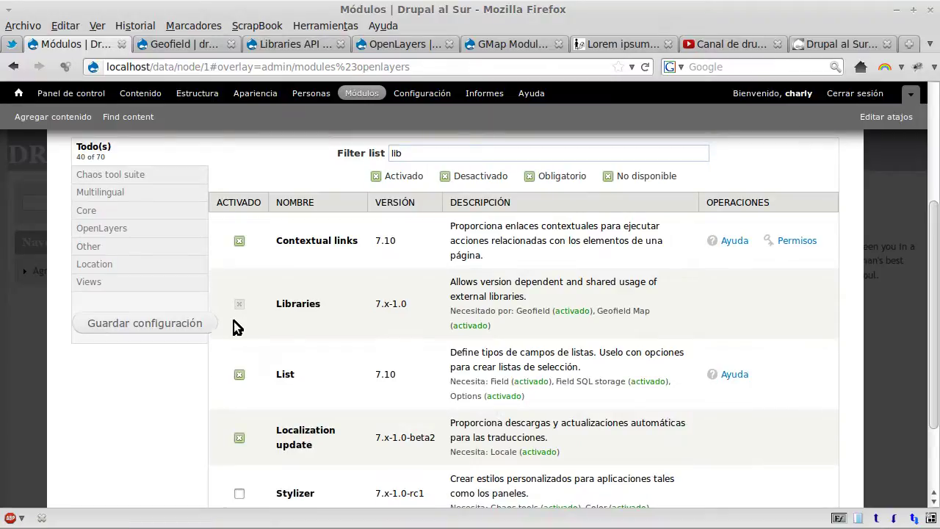
left_click(130, 229)
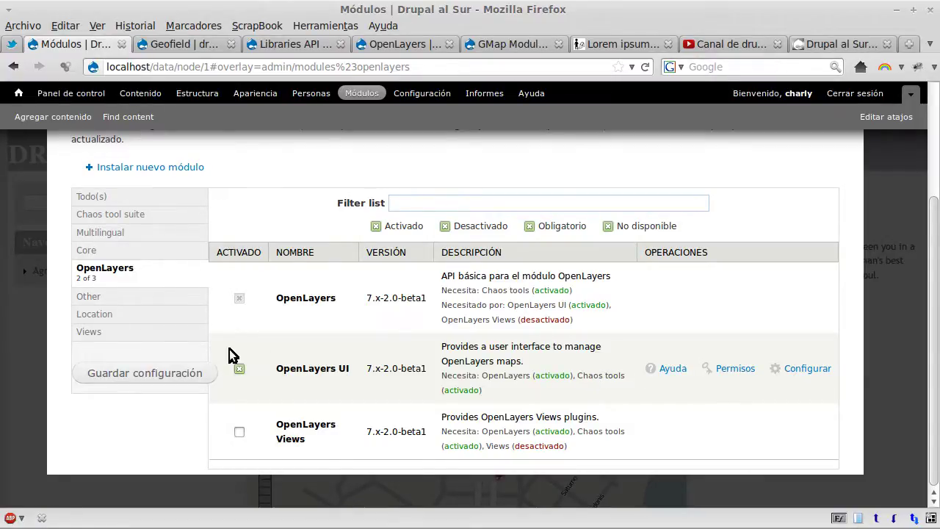
left_click(99, 317)
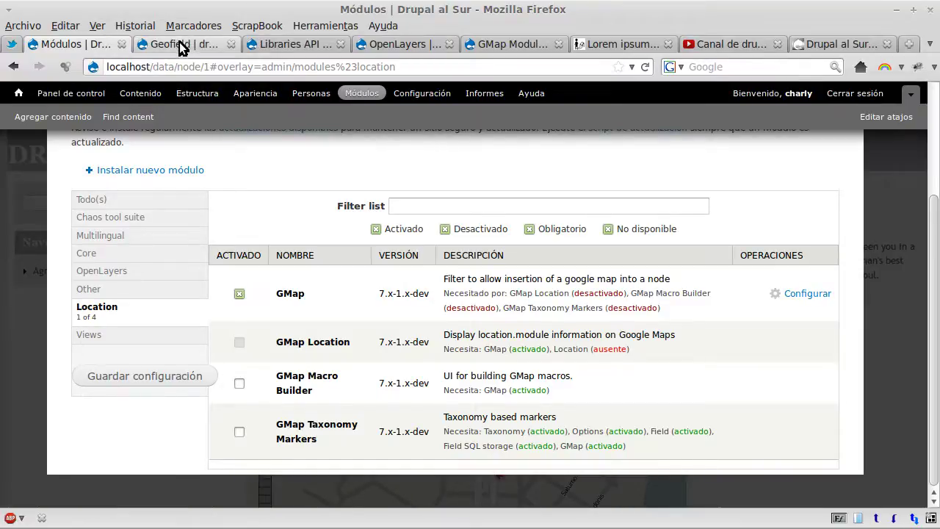
Start adding a new content type in the site structure and name it "Ubicación".
left_click(178, 95)
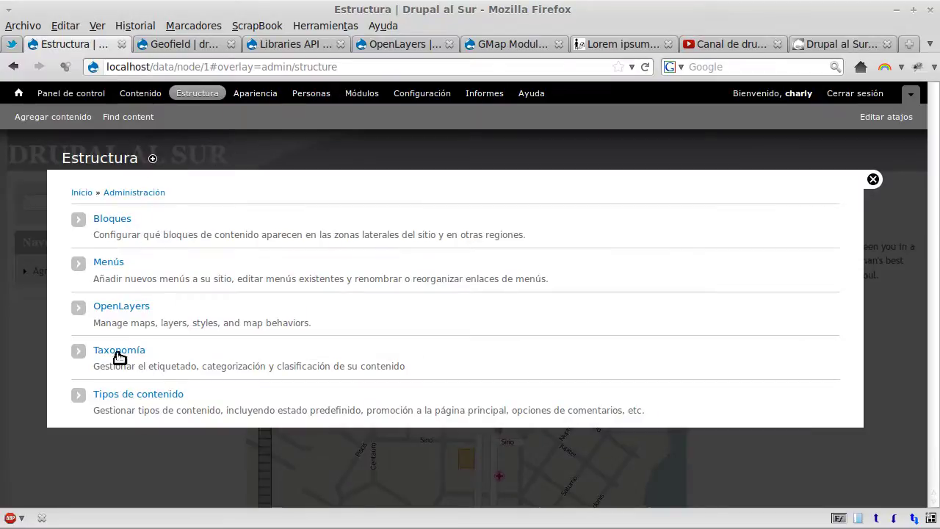
left_click(120, 394)
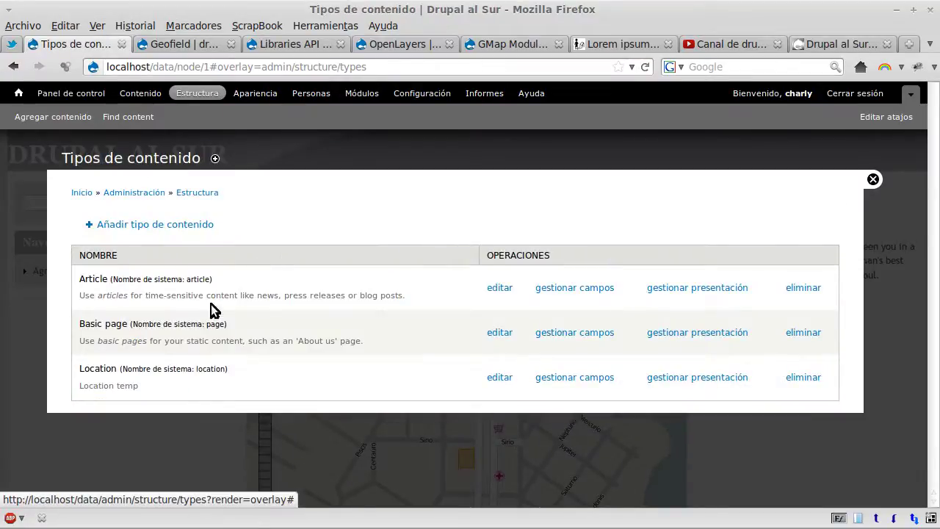
left_click(203, 224)
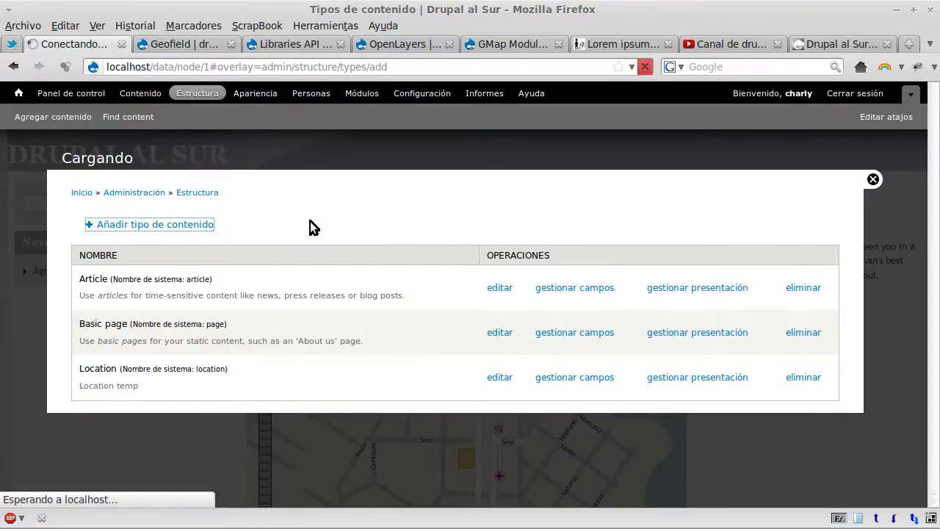
left_click(160, 265)
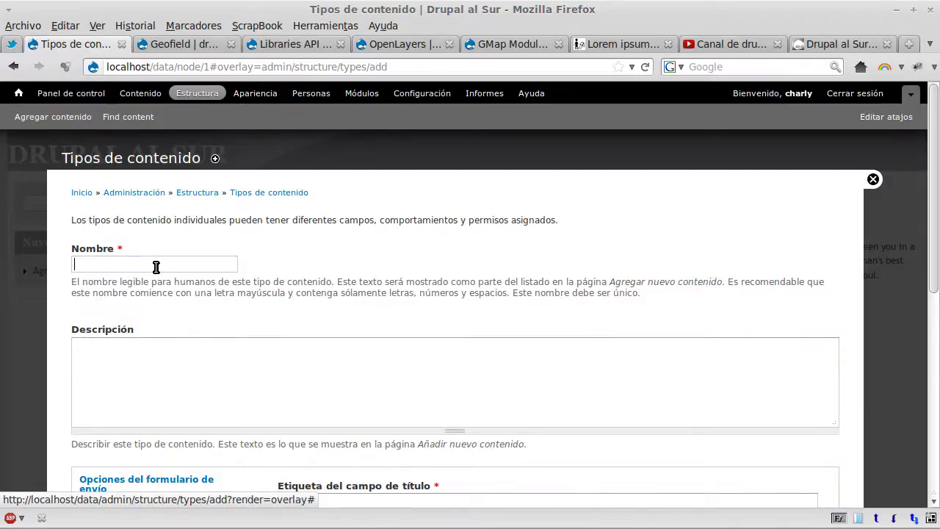
type("Ubica")
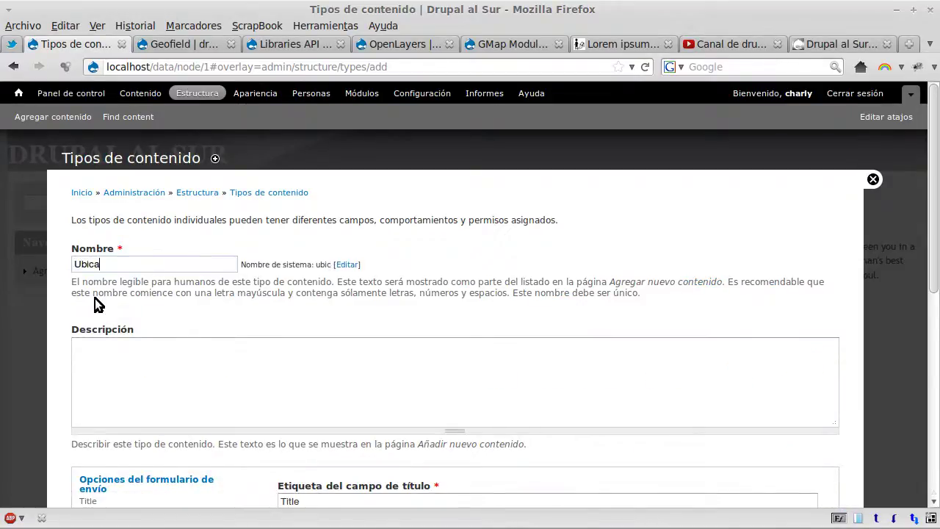
type("ción")
key("Tab")
key("Tab")
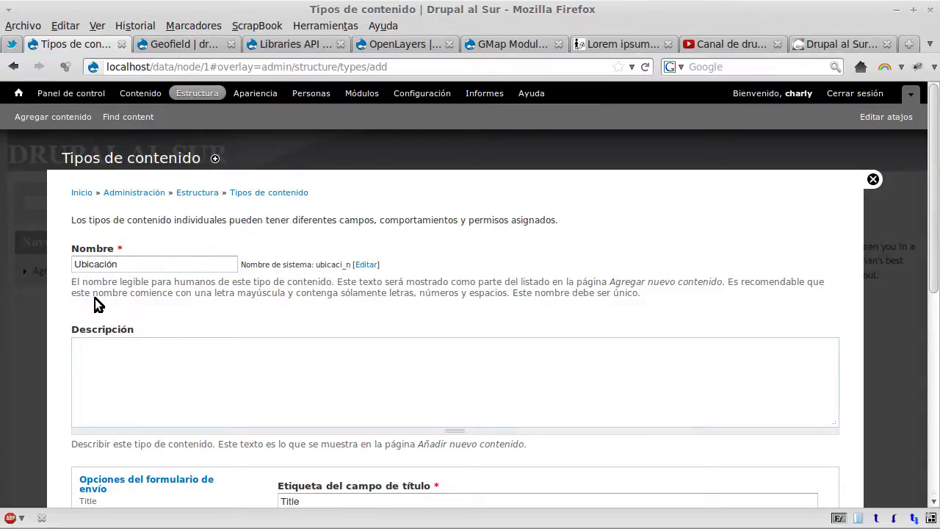
Enter "Permite ingresar una ubicación con el mapa correspondiente." as the content type's description.
type("Permite ingresar un")
key("BackSpace")
type("a ")
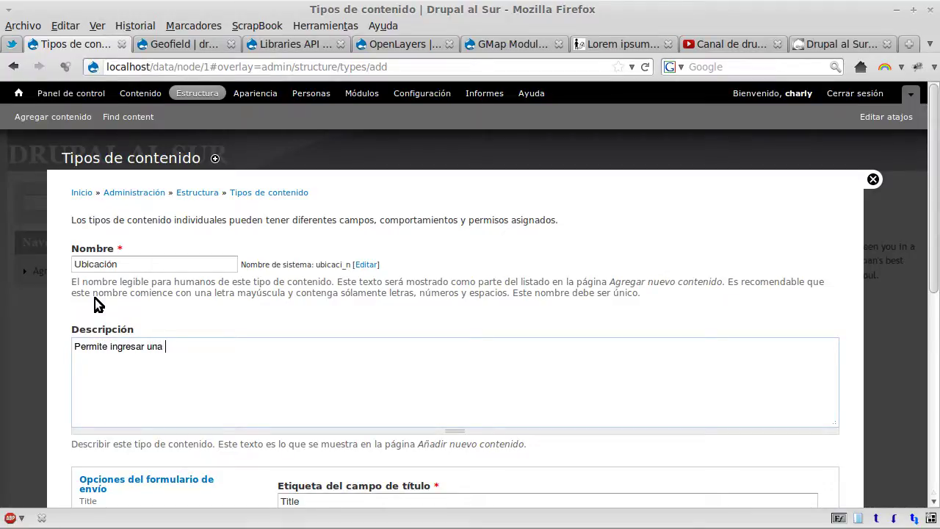
type("ubicación con el mapa corr")
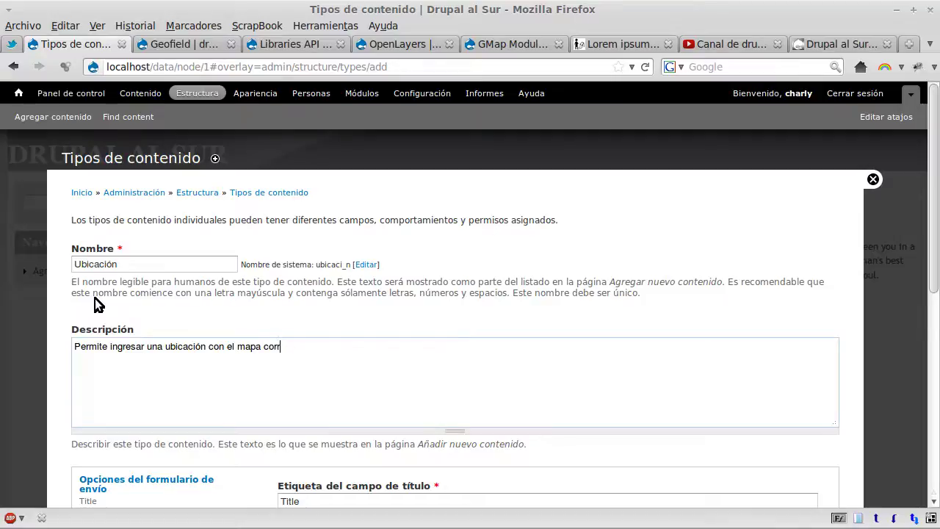
type("espondiente.")
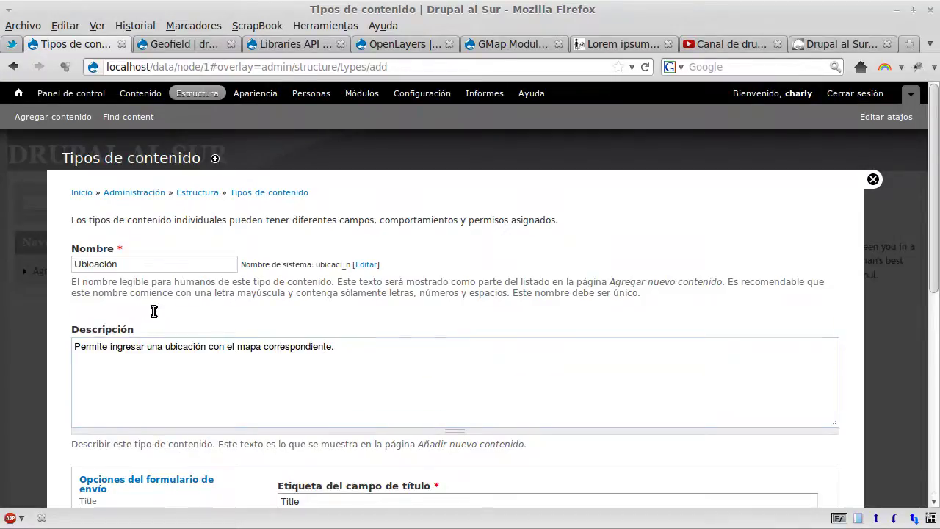
Set the content type's title field label to "Ubicación".
scroll(154, 310, "down", 3)
double_click(311, 377)
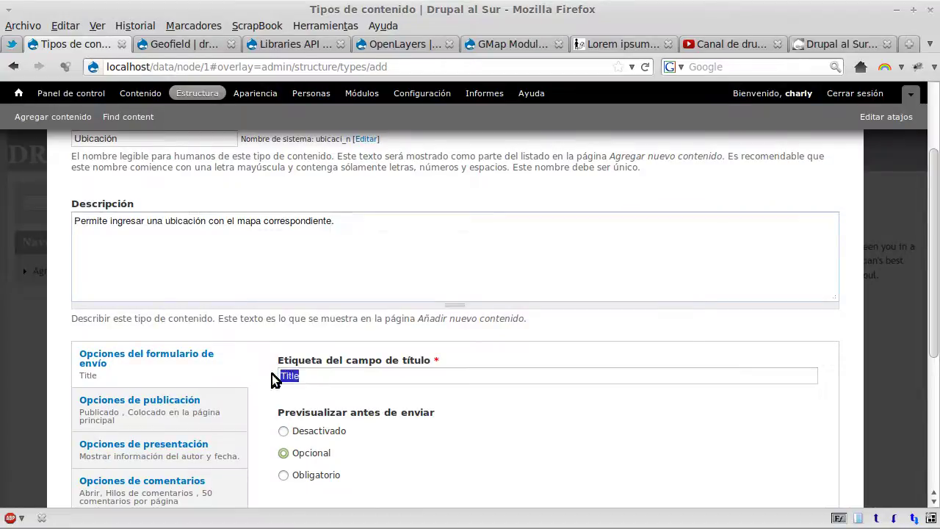
type("U")
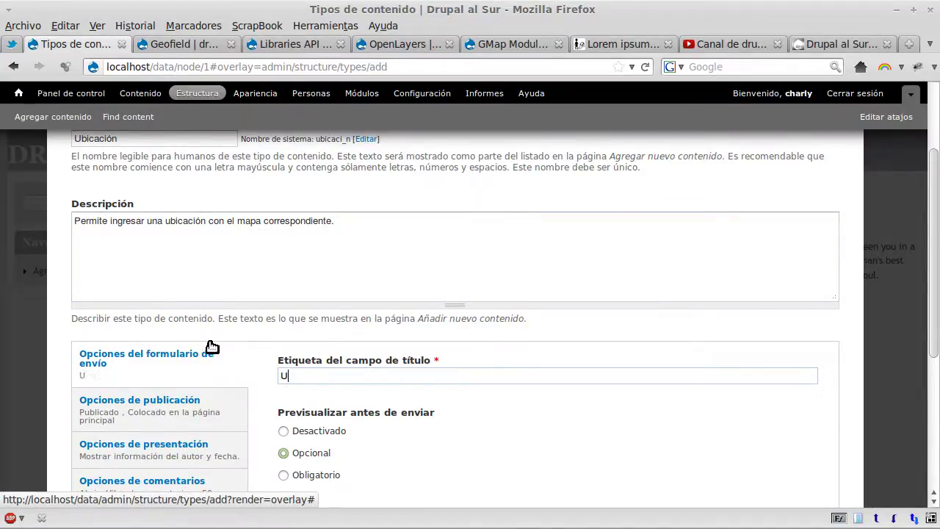
type("bicación")
Check the publishing options and turn off the display of author and date information.
scroll(212, 346, "down", 2)
left_click(197, 333)
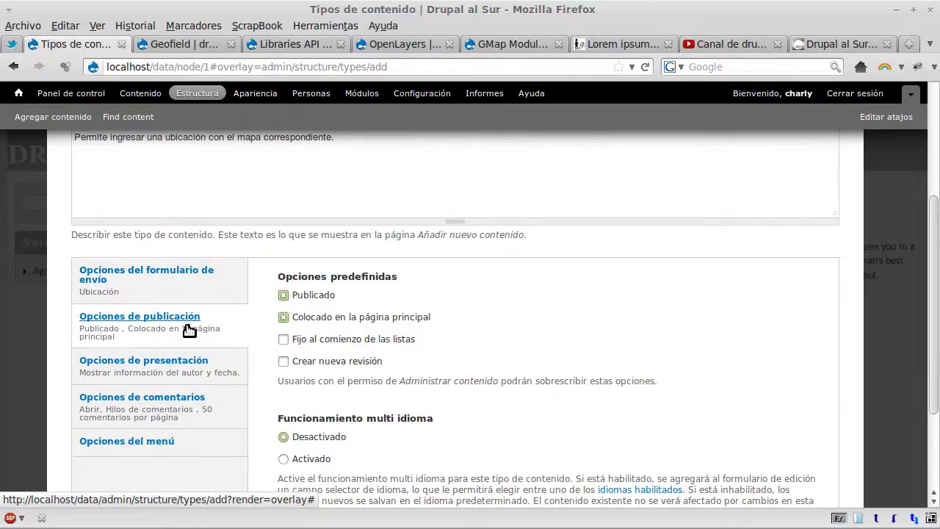
left_click(179, 363)
left_click(283, 278)
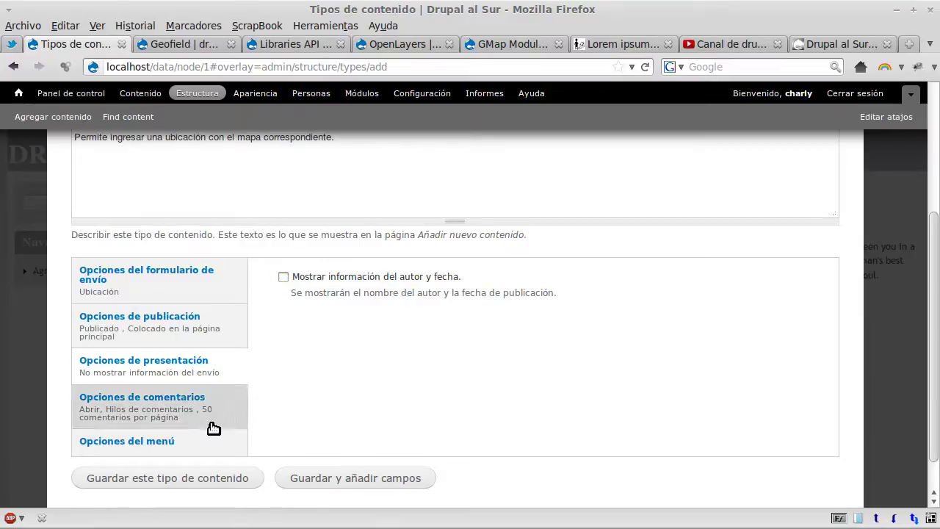
Set the default comment setting to Oculto and save the content type, continuing to its fields.
left_click(211, 414)
left_click(311, 293)
left_click(302, 334)
scroll(236, 385, "down", 3)
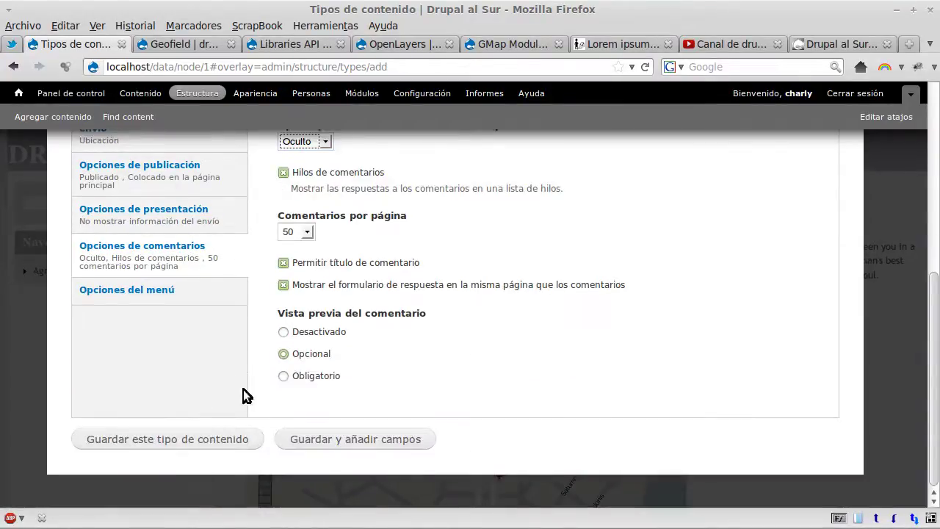
left_click(321, 444)
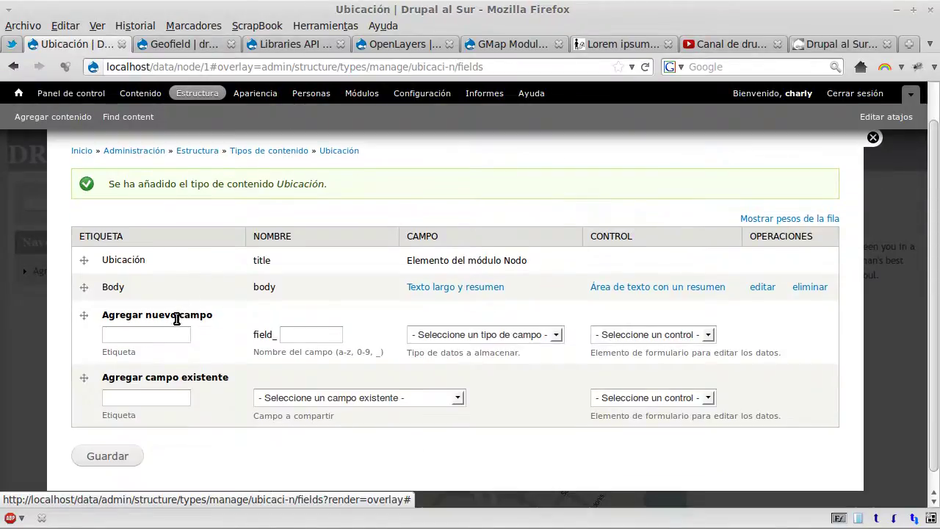
Label the new field "Ubicación" and give it the field name "ubicacion".
left_click(153, 338)
type("Ubi")
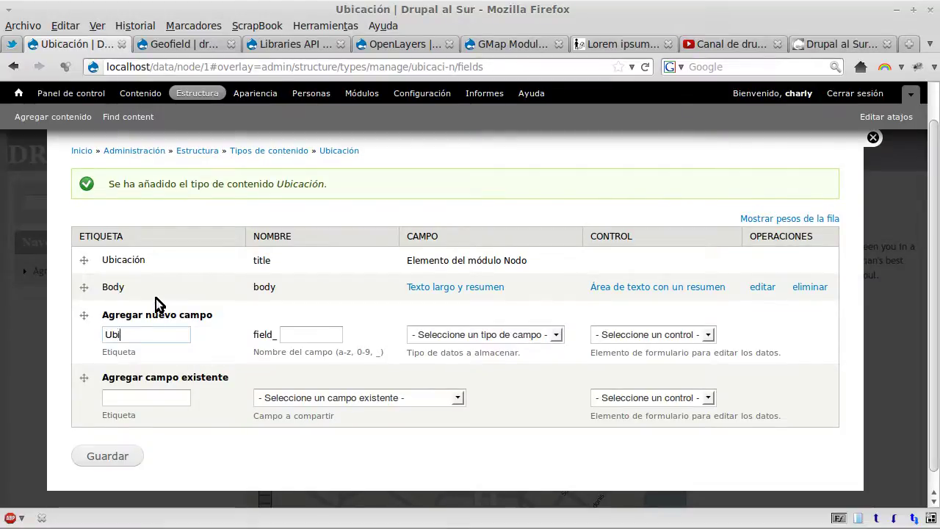
type("cación")
key("Tab")
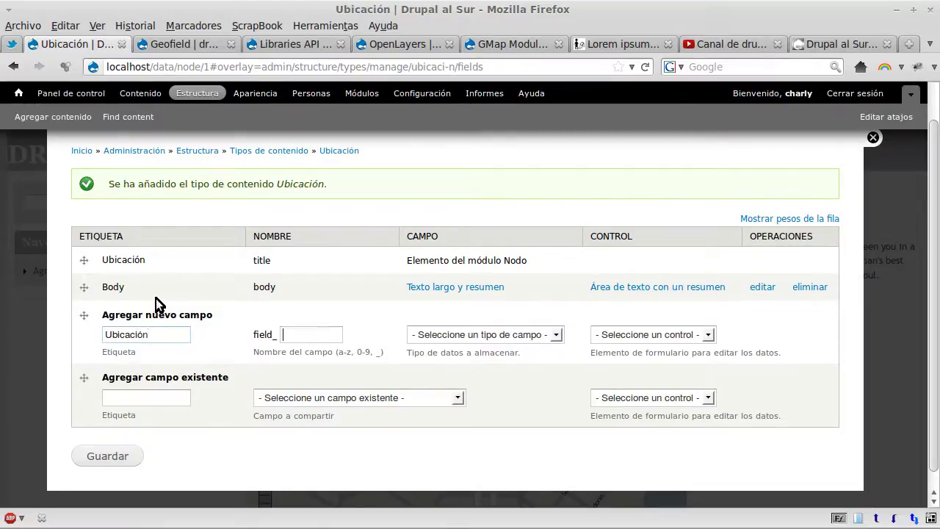
type("ubicacion")
key("Tab")
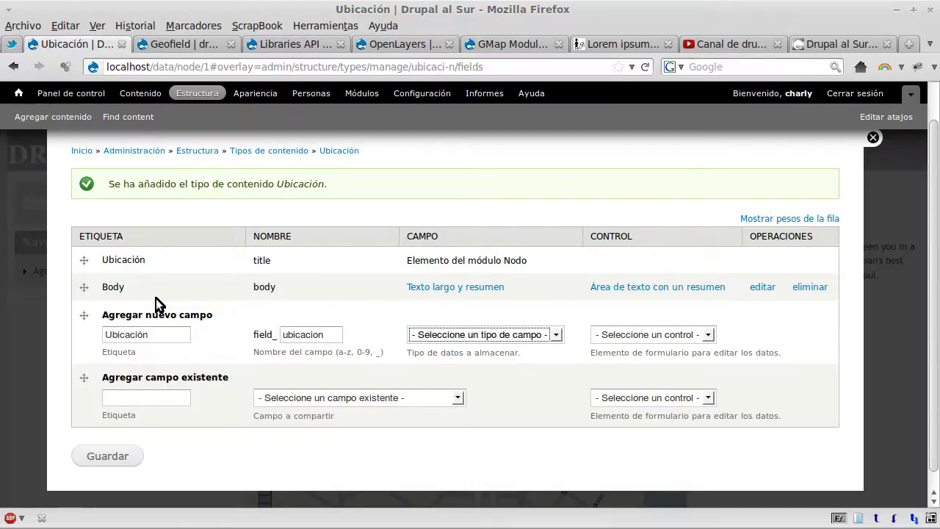
Make the new field a Geofield with the Openlayers Map control, and save the field and its field options.
left_click(454, 335)
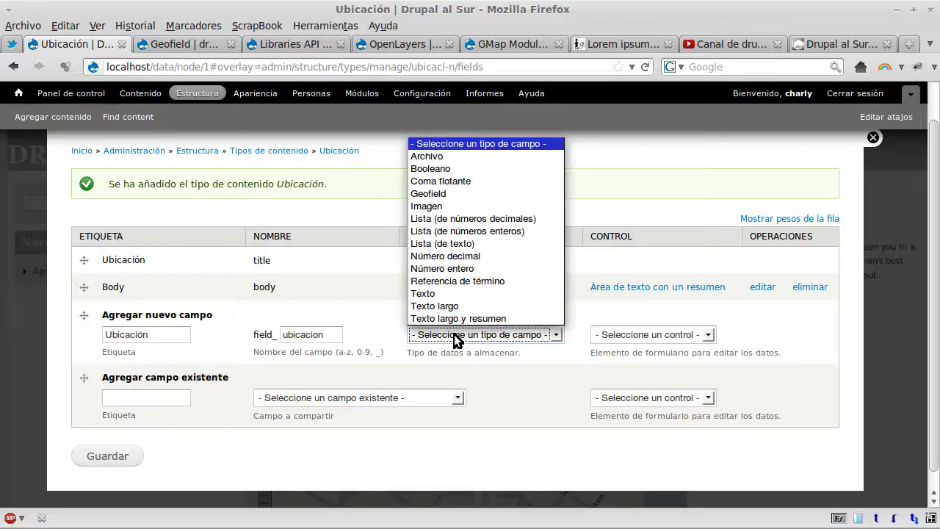
left_click(485, 195)
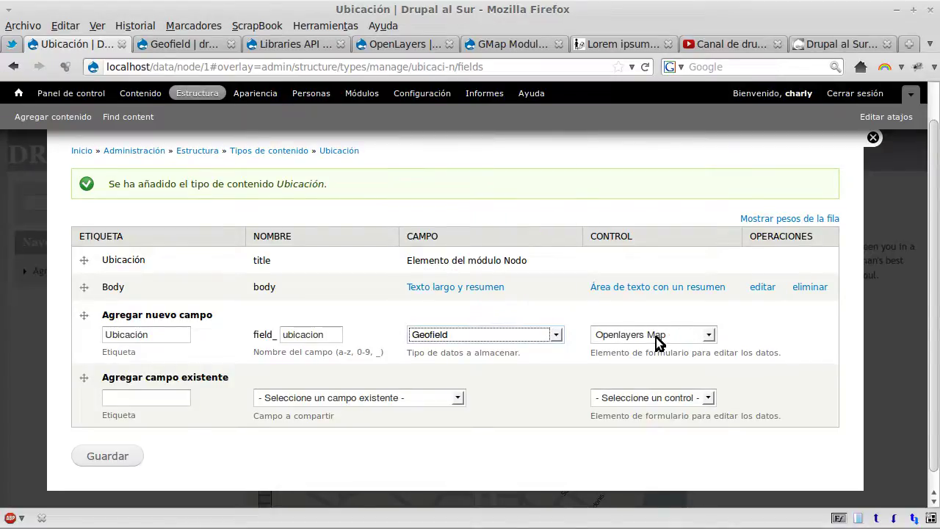
left_click(621, 335)
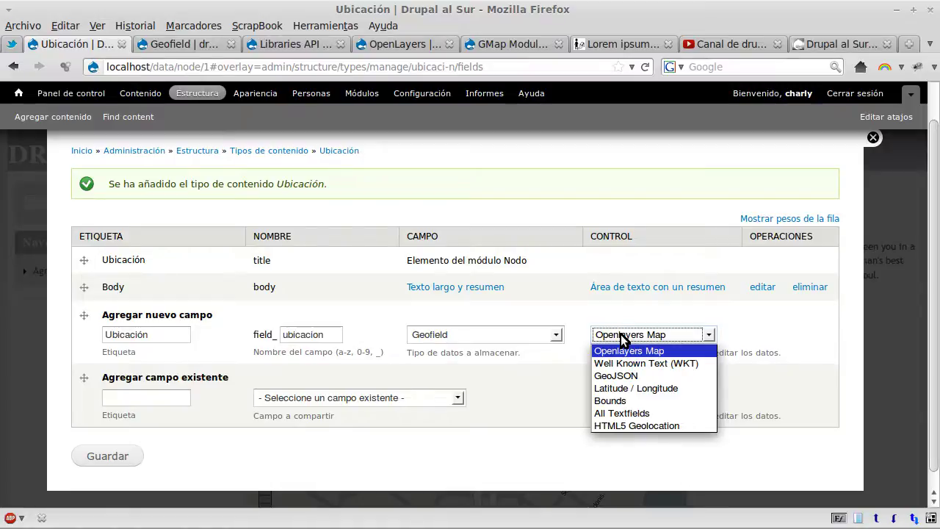
left_click(615, 304)
left_click(617, 334)
left_click(622, 314)
left_click(130, 458)
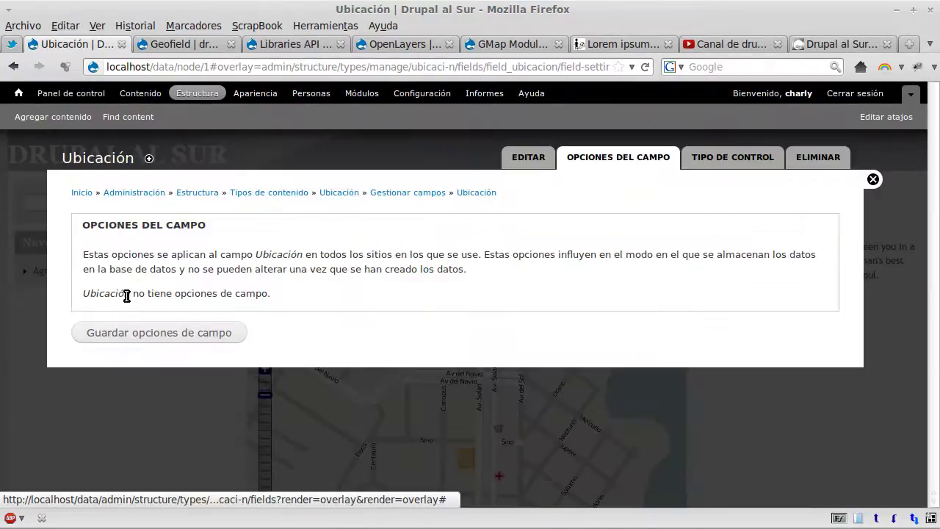
left_click(125, 335)
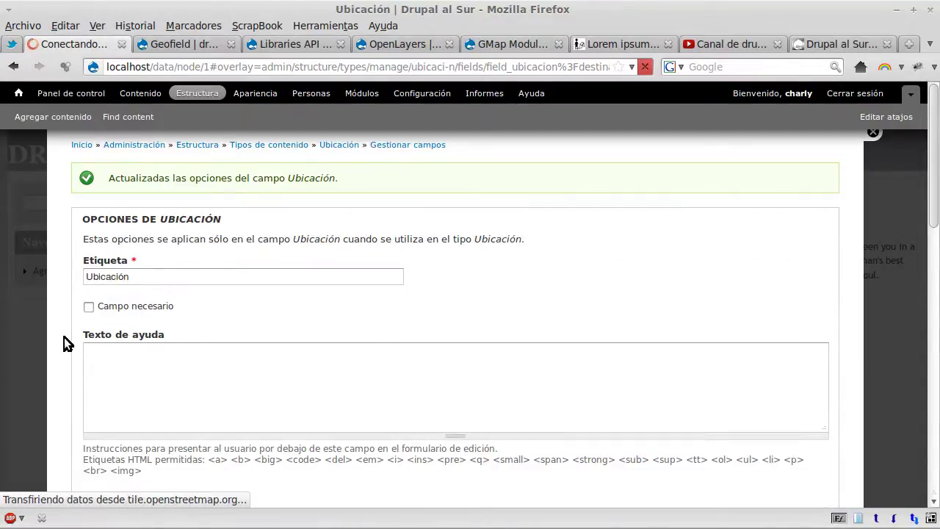
Enter "Seleccione del mapa la ubicación deseada." as the Ubicación field's help text.
scroll(103, 294, "down", 3)
left_click(125, 282)
type("Selecc")
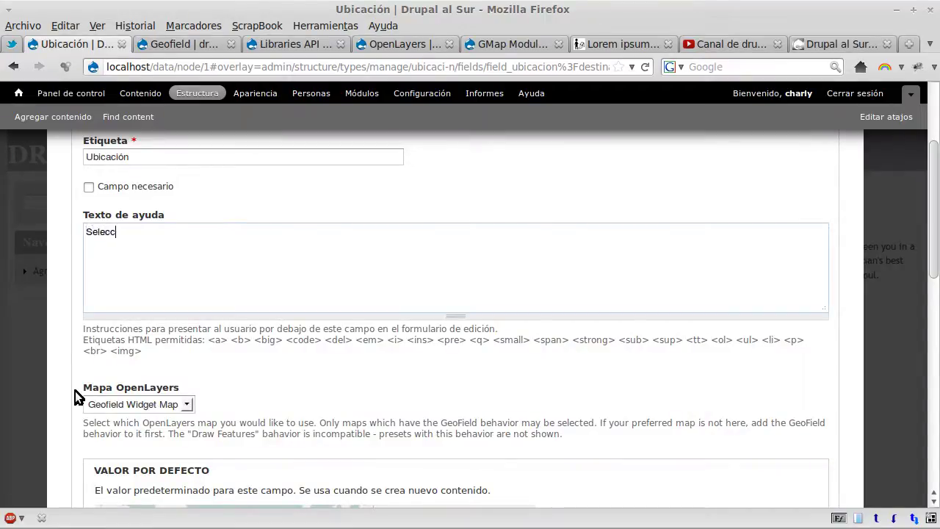
type("ione del mapa la ubicai")
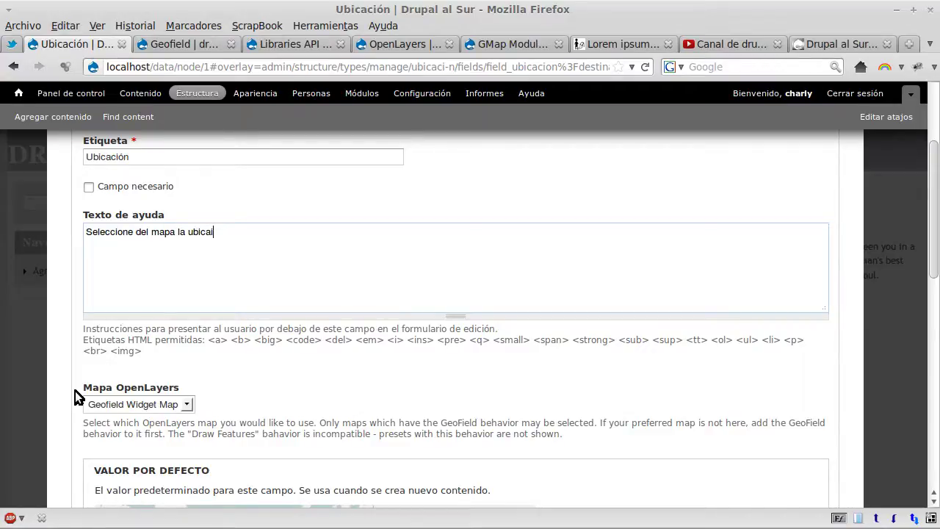
type("cción desd")
key("BackSpace")
type("eada.")
key("Tab")
Review the default-value map, keep the number of values at 1 and save the Ubicación field's configuration.
scroll(76, 402, "down", 6)
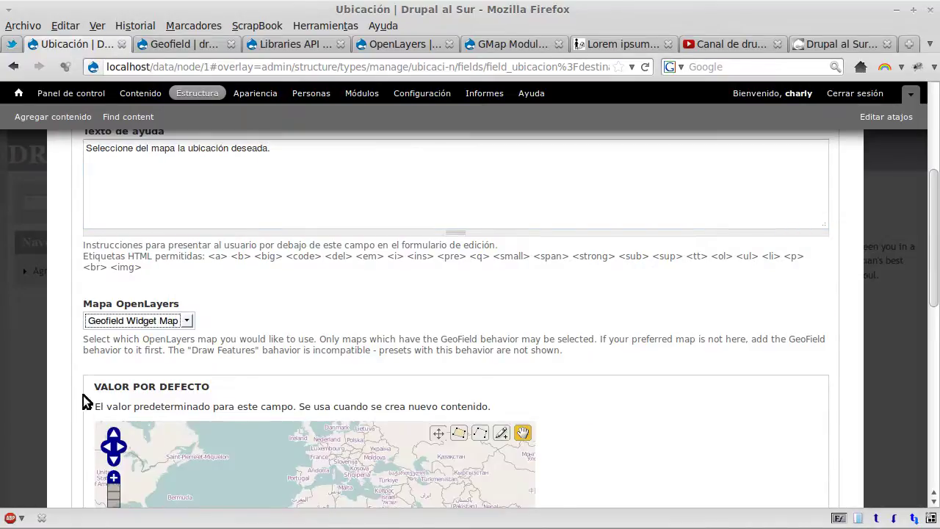
scroll(79, 242, "down", 1)
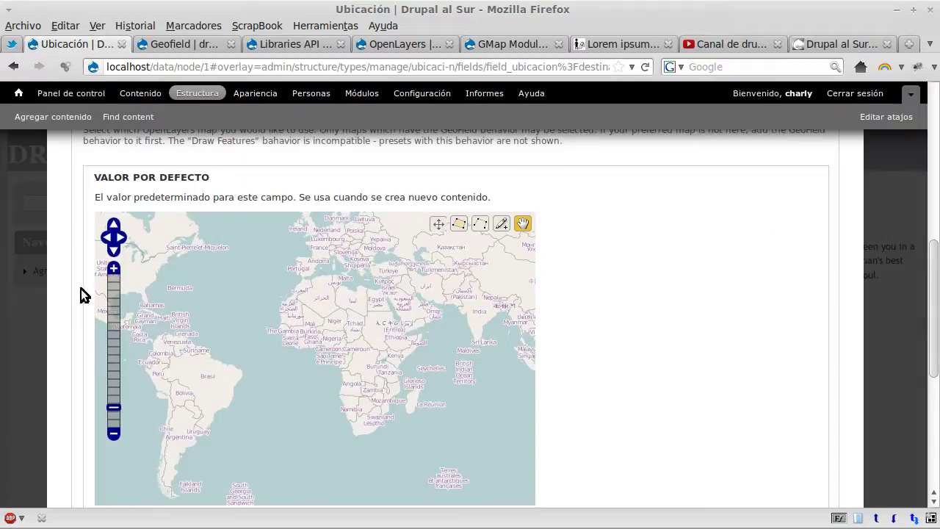
scroll(75, 272, "down", 7)
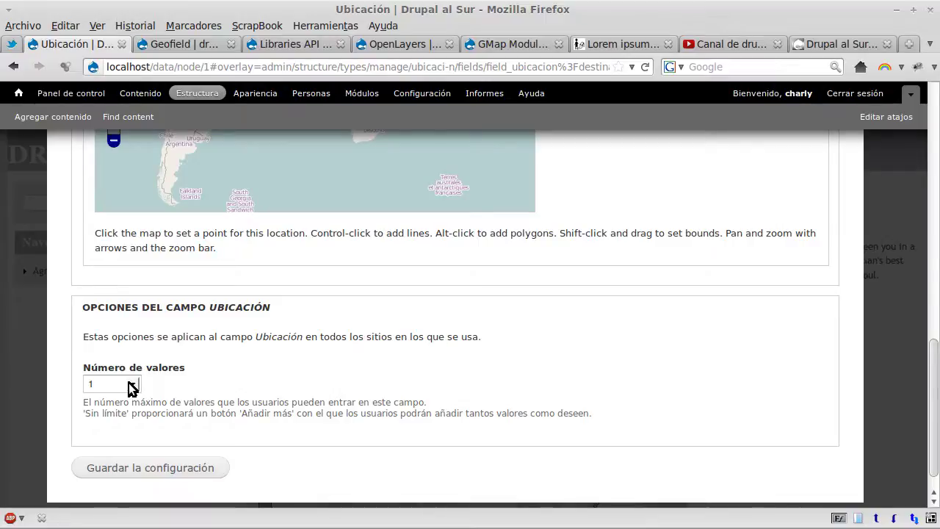
left_click(129, 383)
left_click(231, 371)
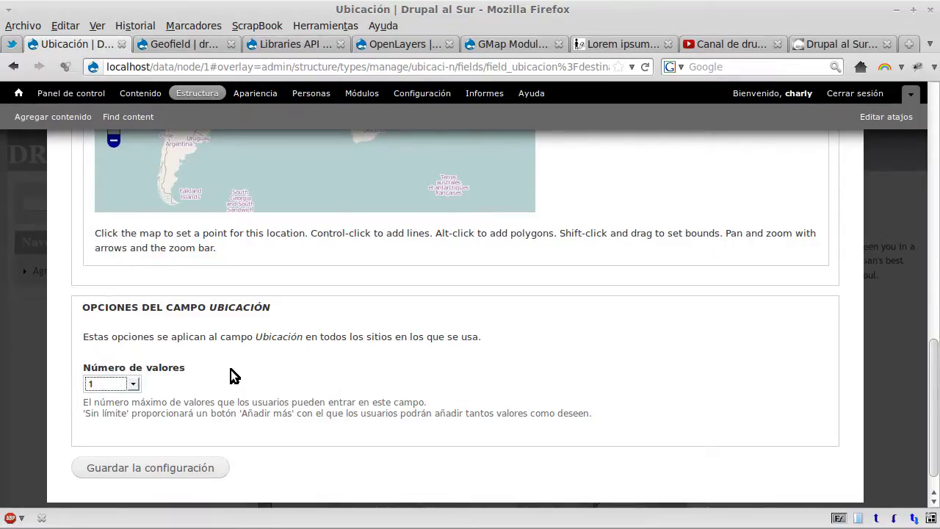
left_click(161, 467)
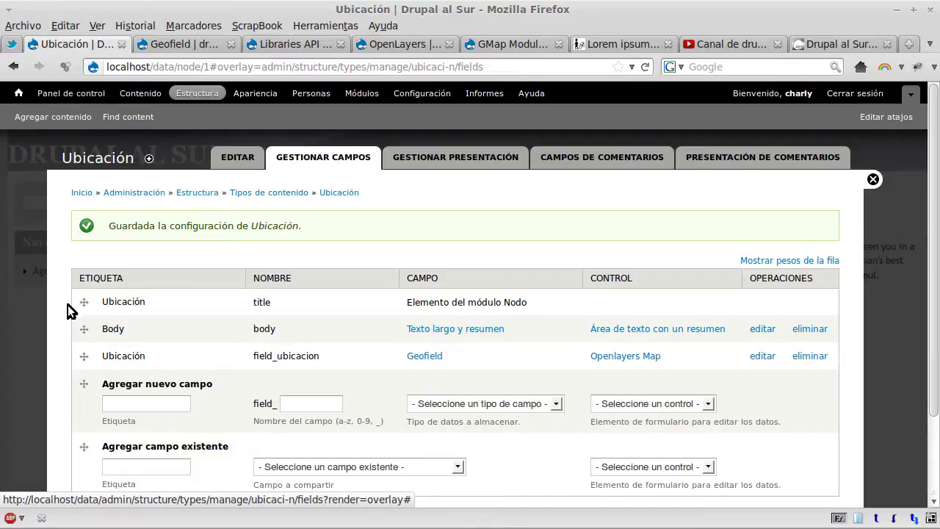
Set the Ubicación field's display format to OpenLayers in the content type's presentation settings.
scroll(68, 305, "down", 2)
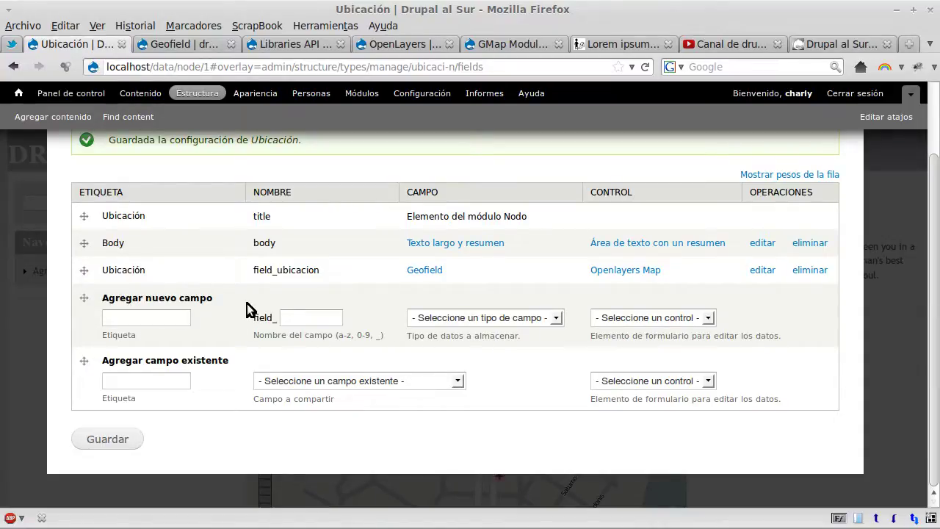
scroll(415, 283, "up", 2)
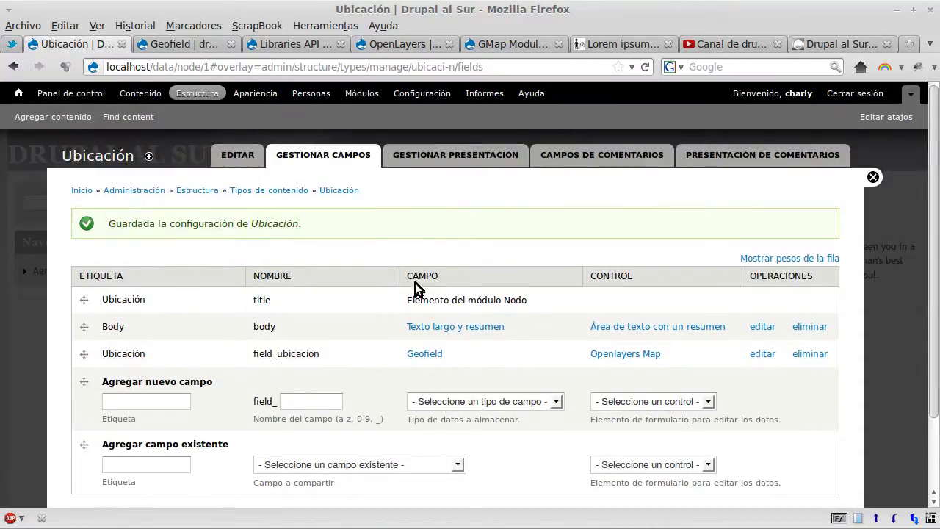
left_click(467, 165)
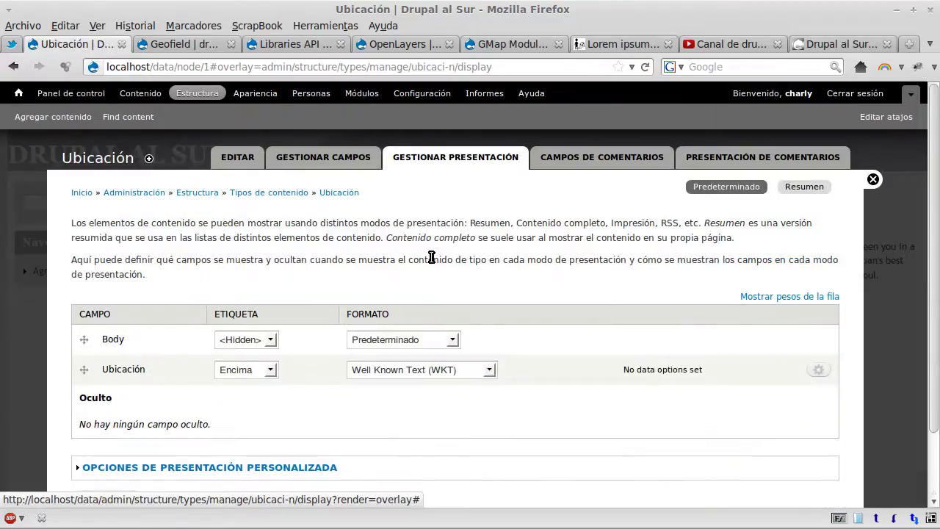
scroll(432, 260, "down", 1)
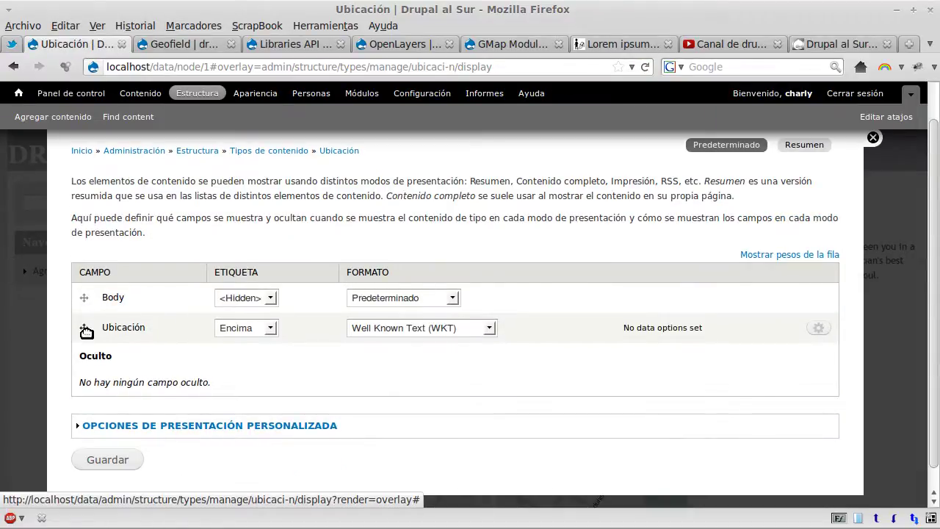
left_click(489, 328)
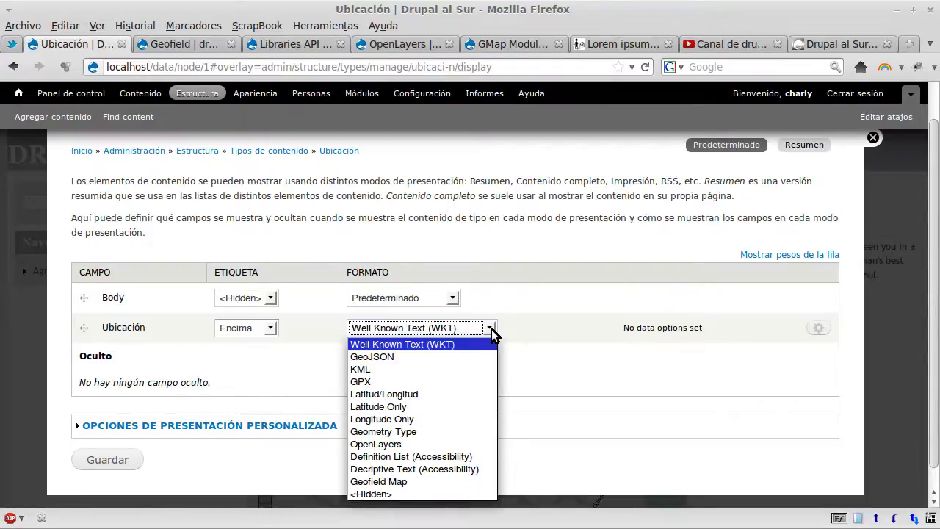
left_click(464, 445)
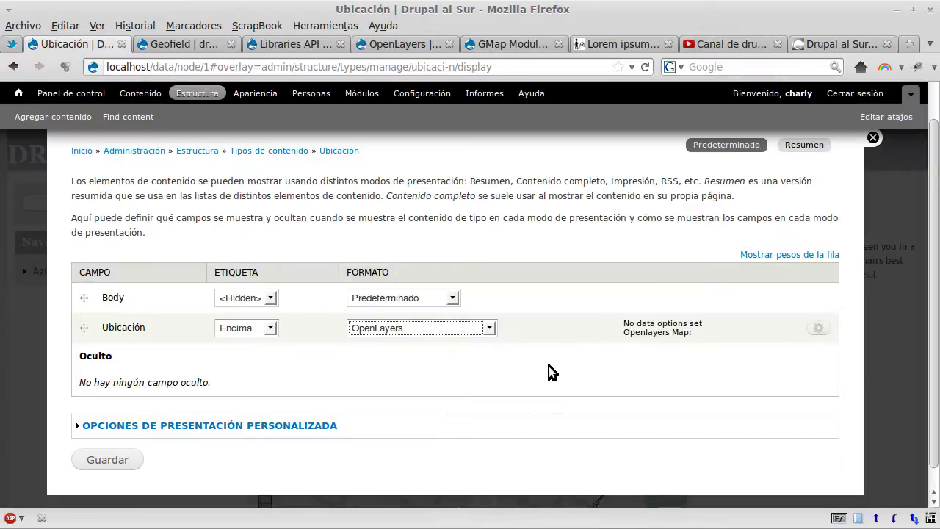
Configure the Ubicación field's OpenLayers format with the Geofield Formatter Map preset and the "Use full geometry" data option, and apply it.
left_click(819, 329)
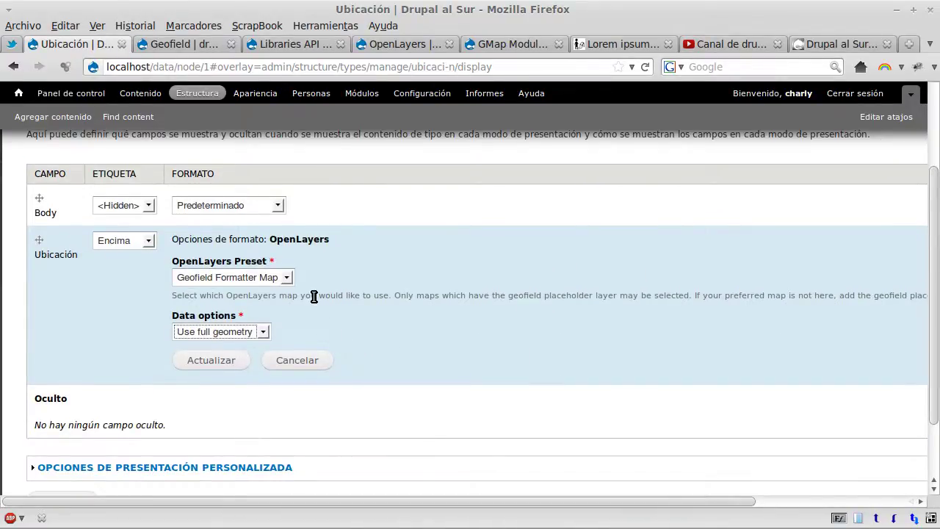
left_click(287, 278)
left_click(287, 278)
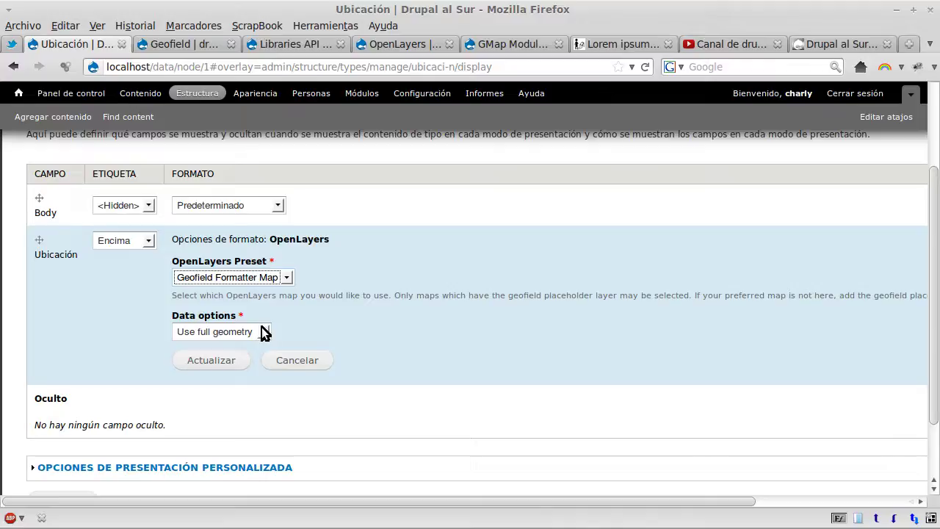
left_click(264, 332)
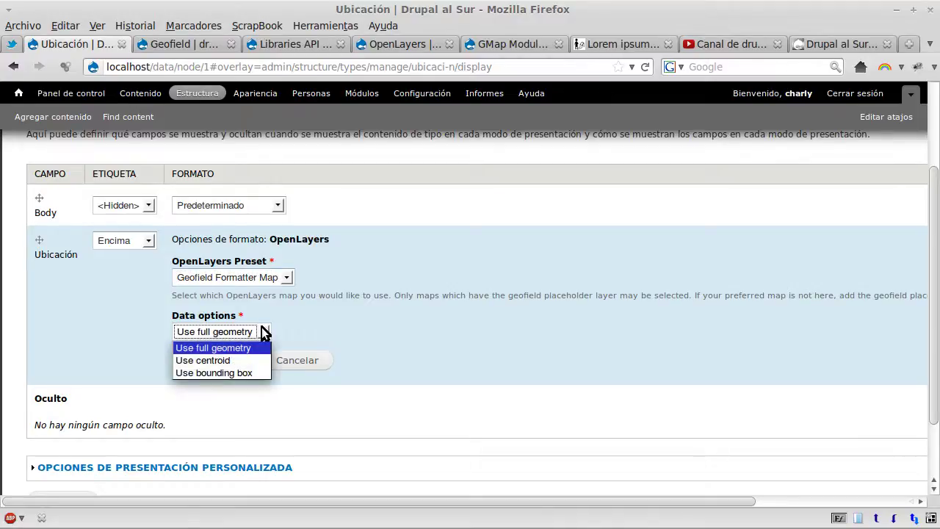
left_click(264, 332)
left_click(231, 361)
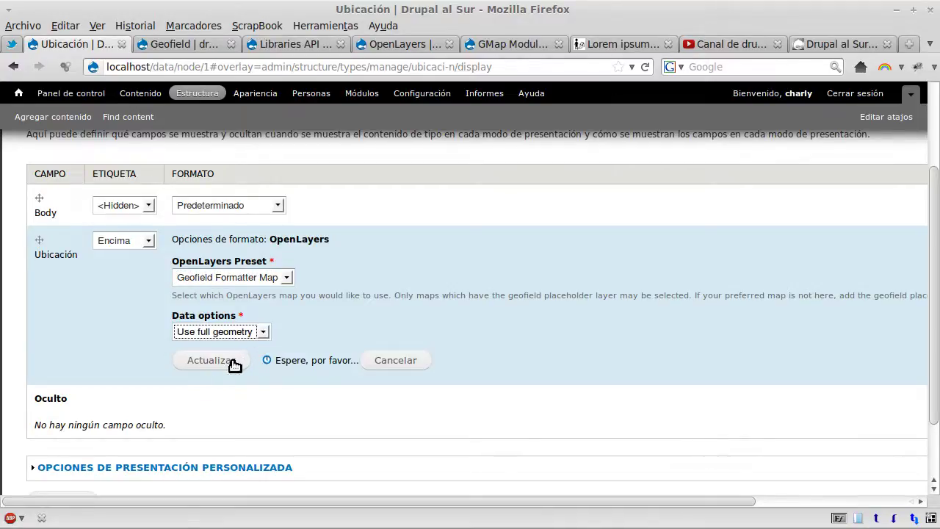
Hide the Ubicación field's label and save the content type's presentation settings.
left_click(247, 309)
left_click(244, 349)
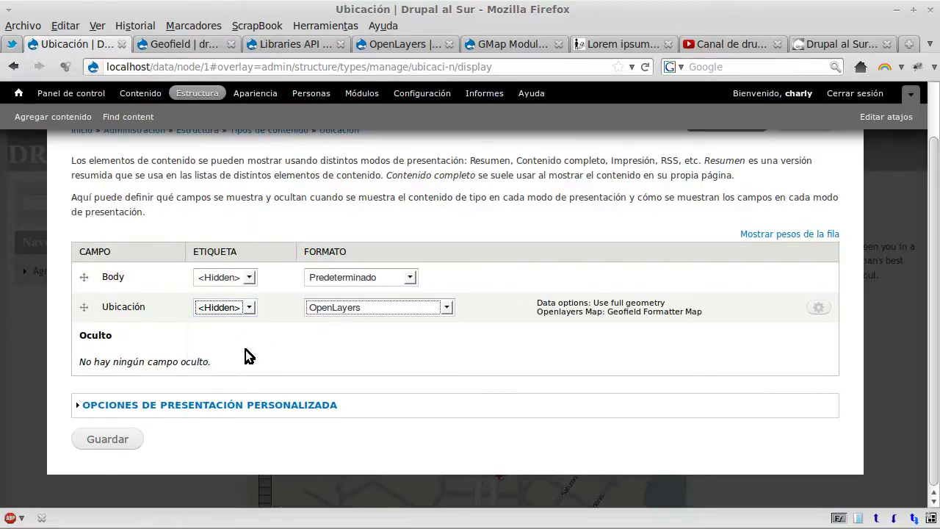
left_click(107, 440)
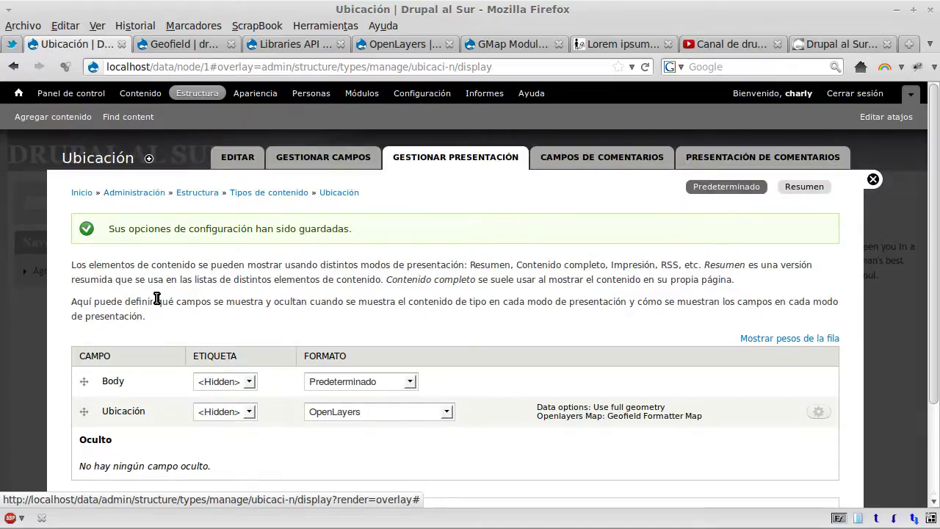
Start a new Ubicación content item and title it "Mi nueva ubicación".
left_click(53, 117)
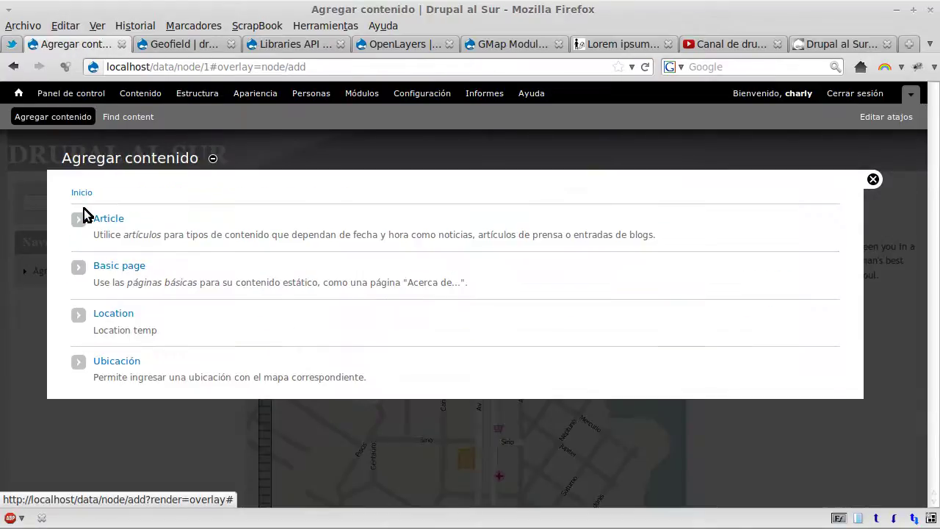
left_click(99, 362)
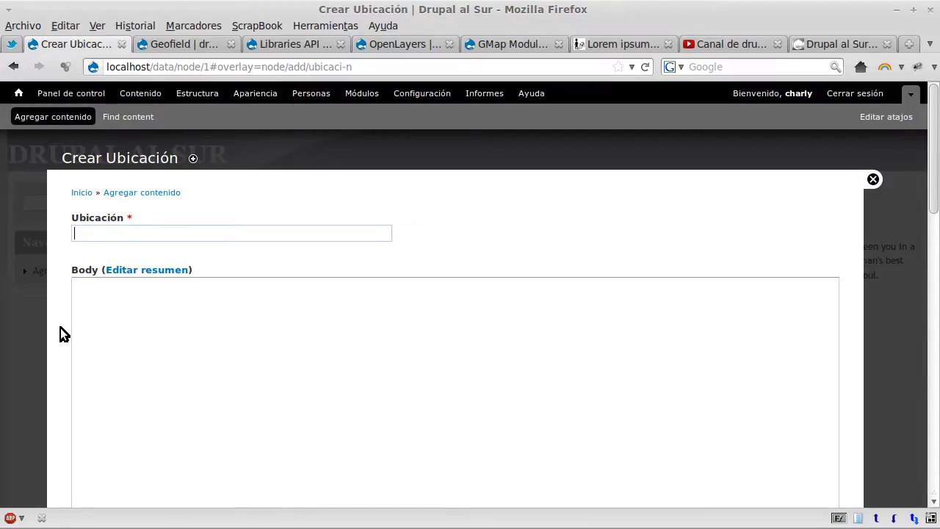
type("M")
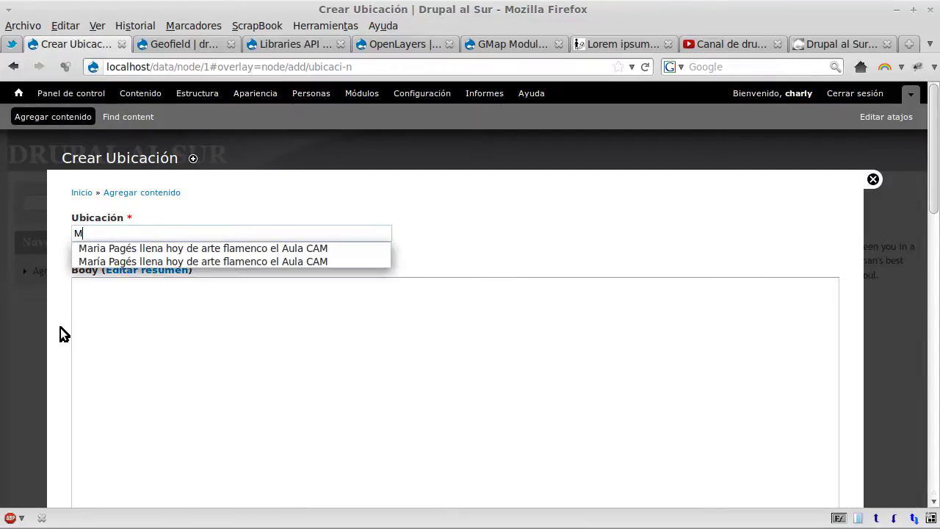
type("i")
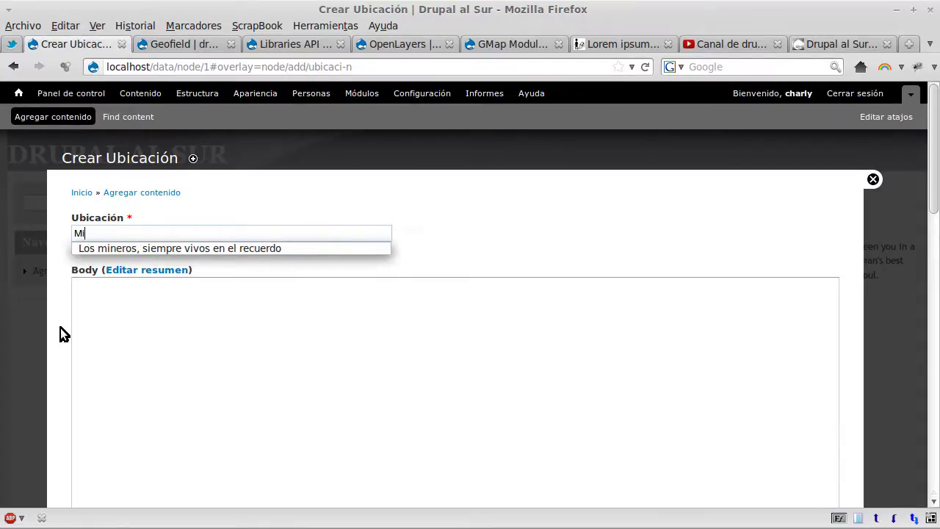
type(" nueva ")
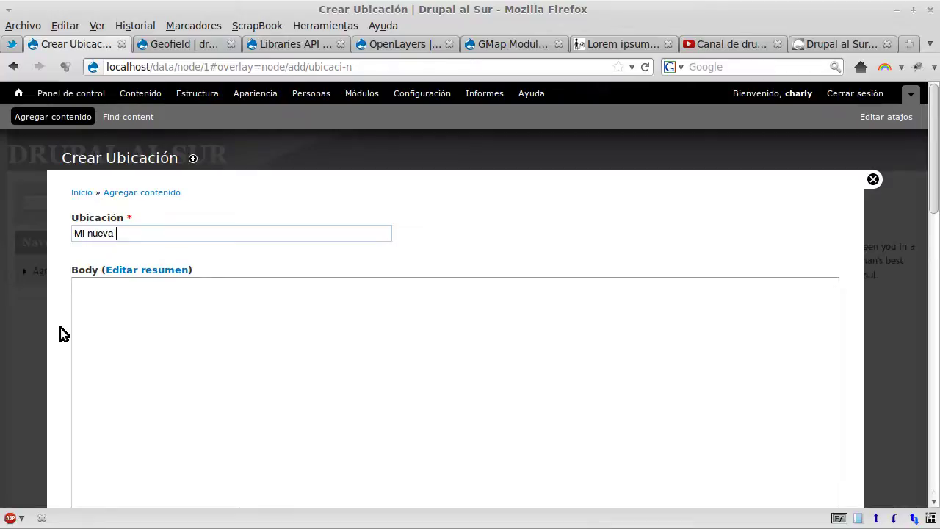
type("ubicación")
key("Tab")
key("Tab")
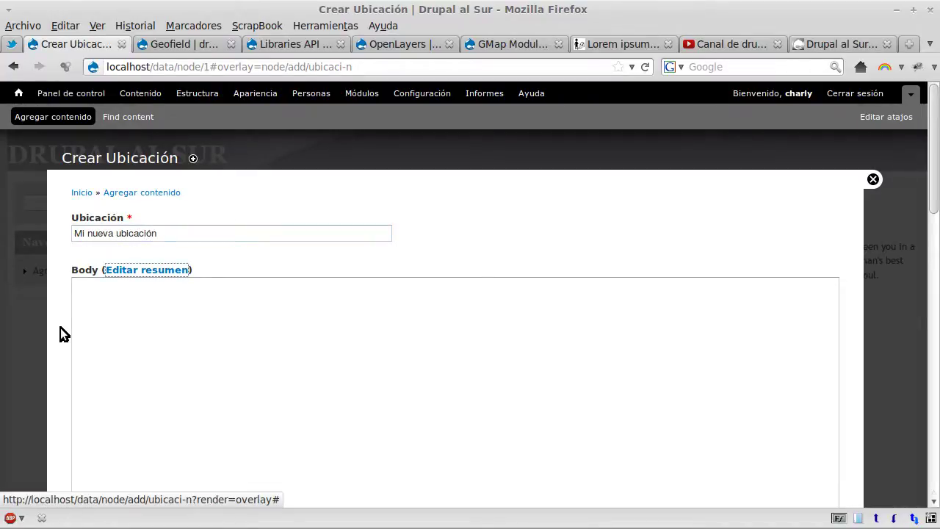
Copy the first paragraph from the Lorem ipsum generator page and paste it into the new item's Body.
left_click(649, 40)
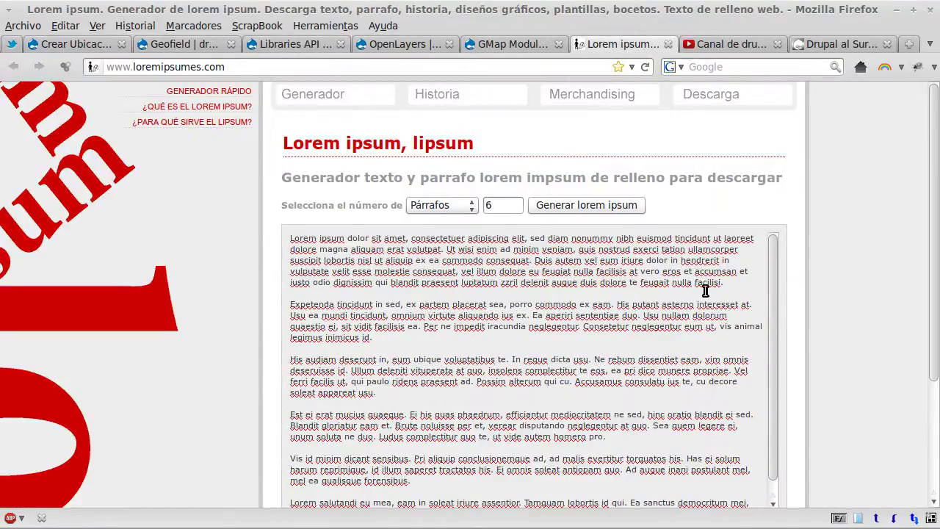
left_click_drag(756, 289, 229, 239)
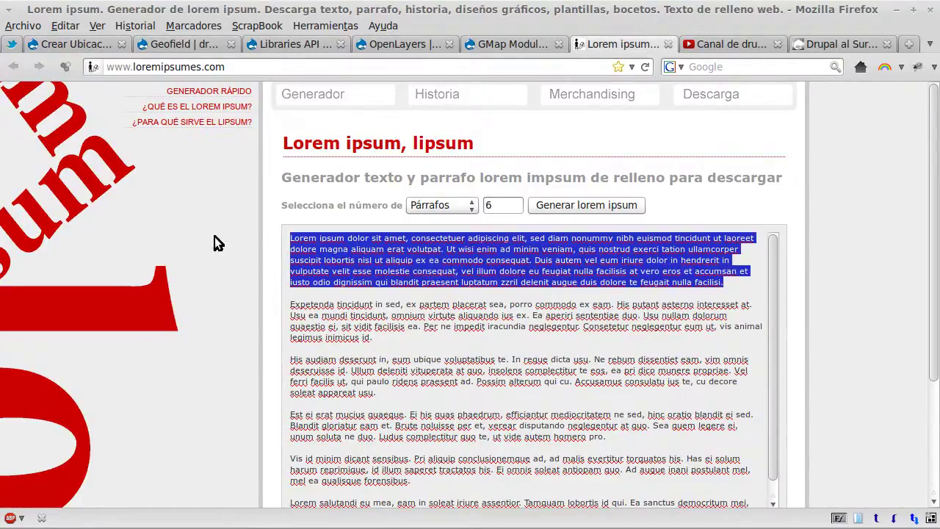
key("ctrl+c")
left_click(73, 44)
key("ctrl+v")
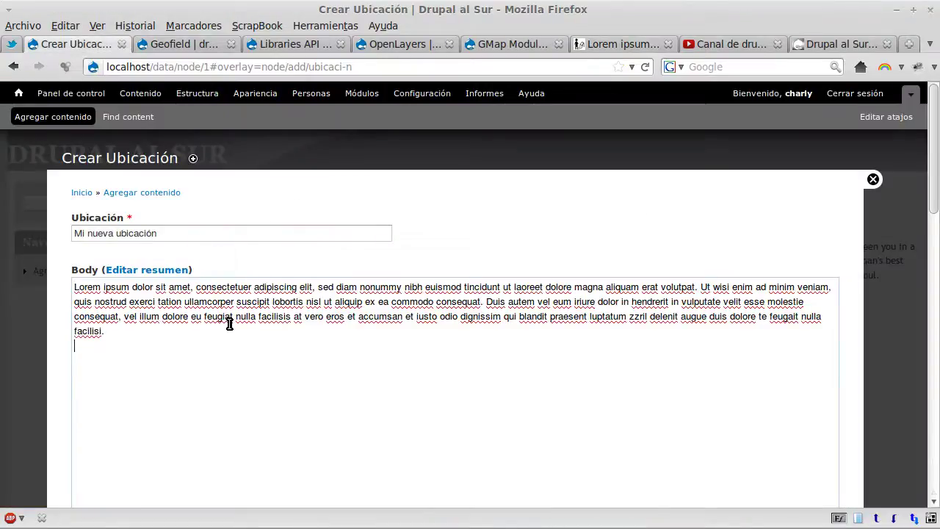
Find Uruguay's southeastern coast around Maldonado and Rocha on the new item's location map.
scroll(45, 275, "down", 5)
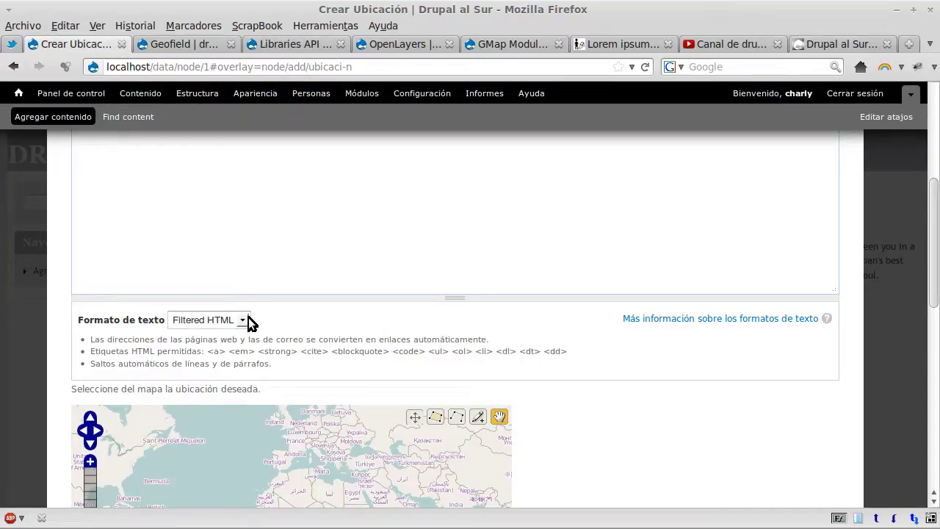
scroll(248, 319, "up", 4)
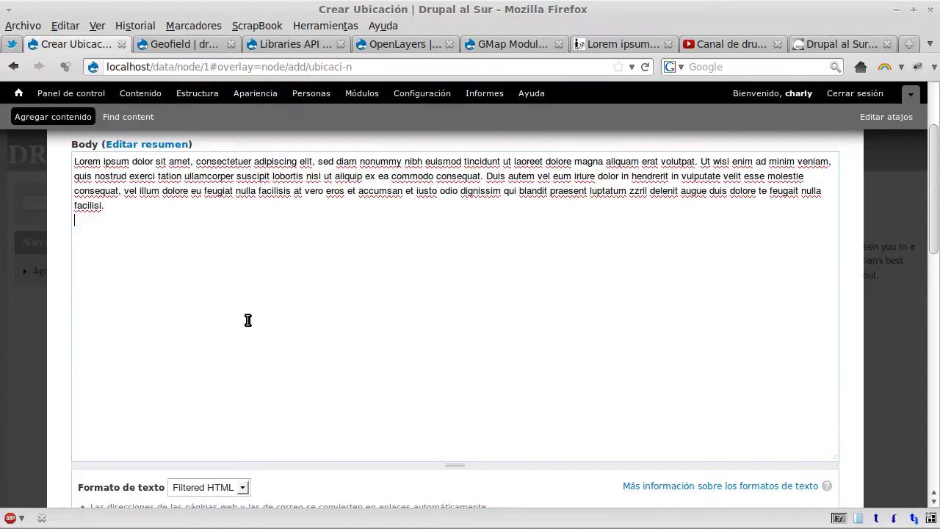
scroll(247, 320, "down", 6)
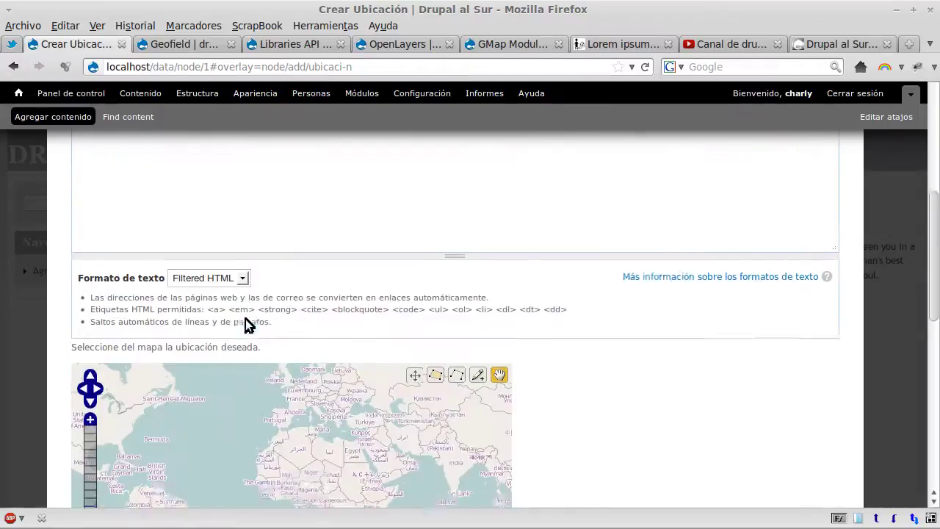
scroll(53, 302, "down", 5)
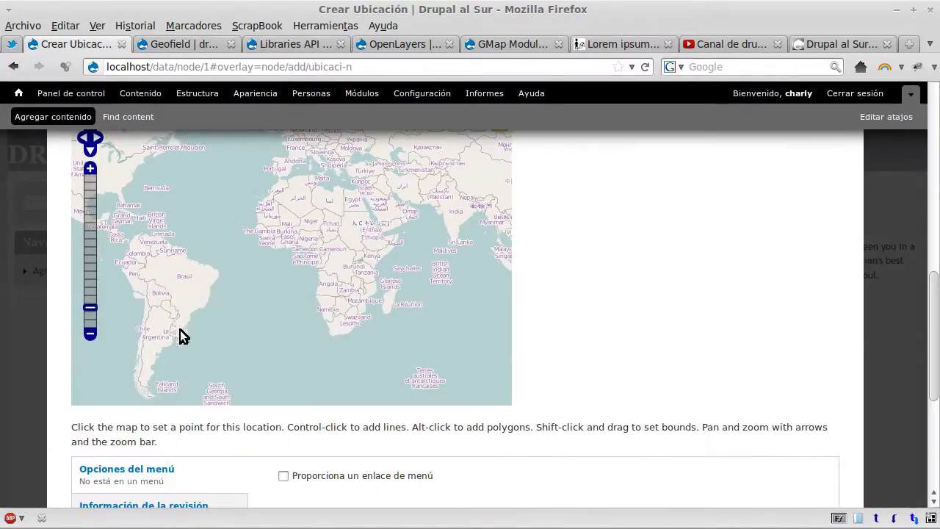
scroll(179, 327, "up", 1)
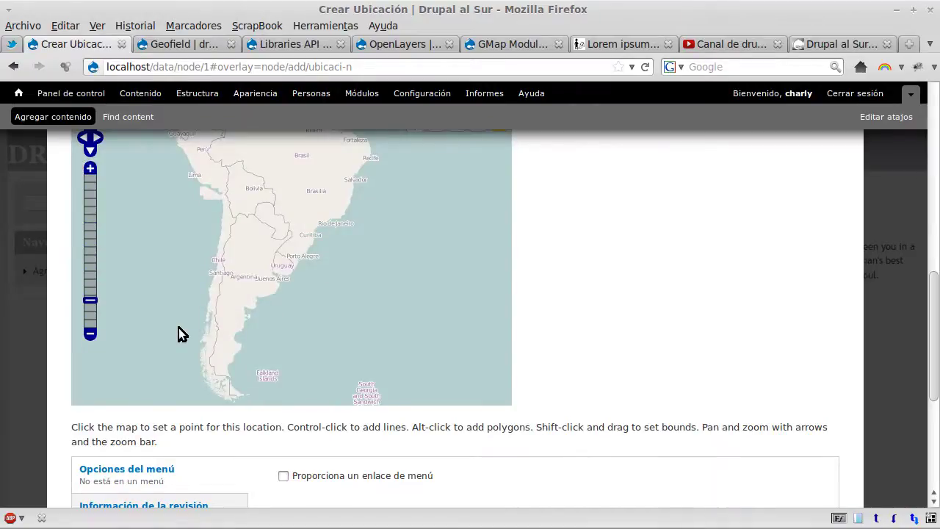
scroll(283, 267, "up", 1)
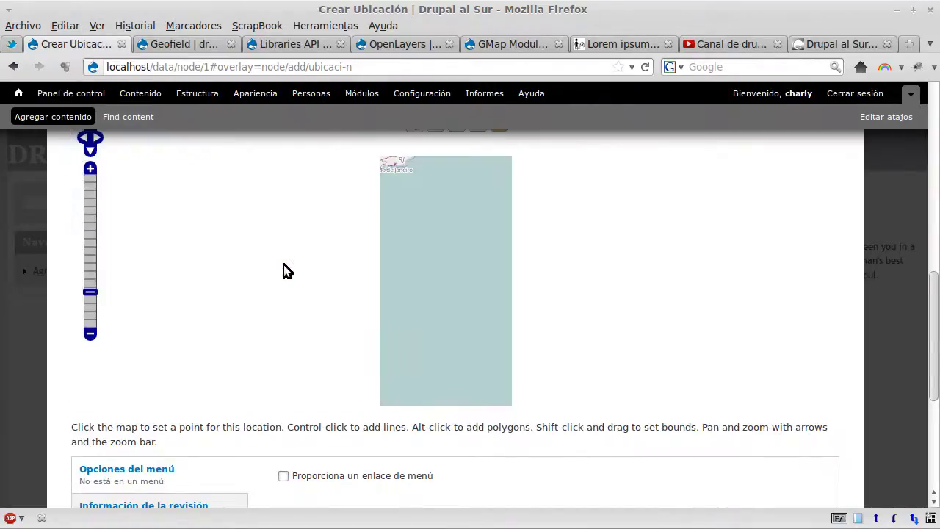
scroll(294, 268, "up", 1)
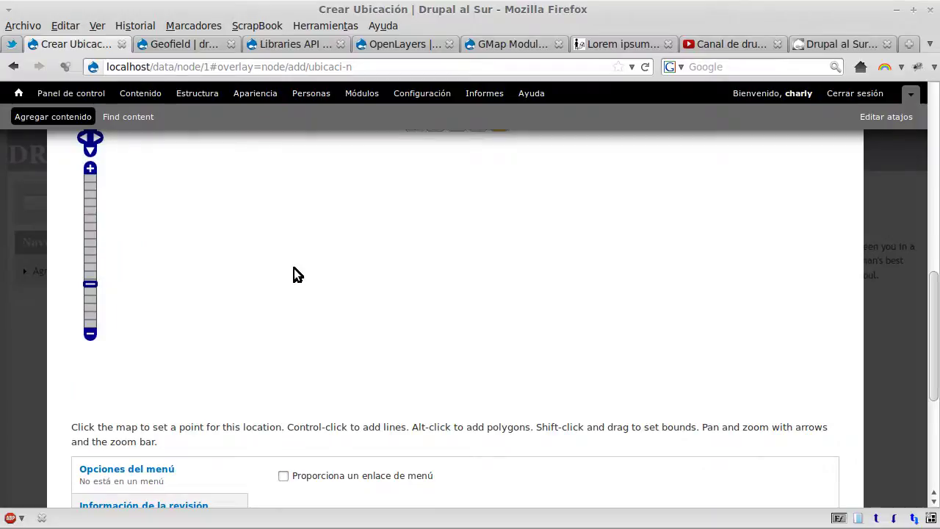
scroll(294, 271, "up", 1)
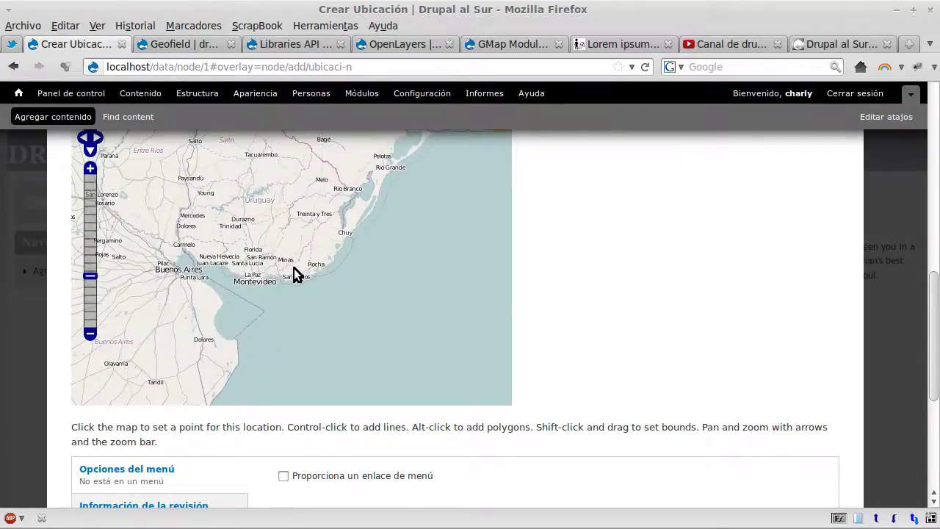
scroll(294, 268, "up", 1)
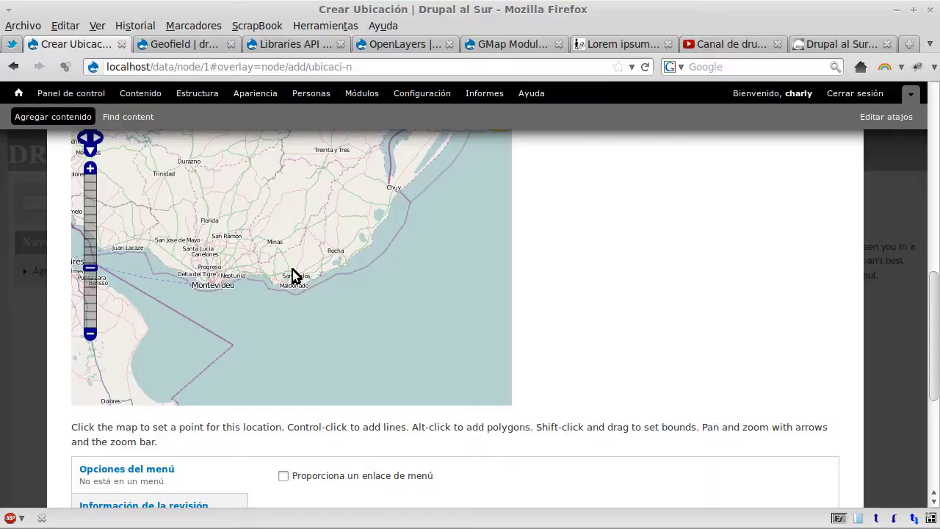
Narrow the location map from the Rocha coast to street level at La Aguada - Costa Azul.
double_click(342, 261)
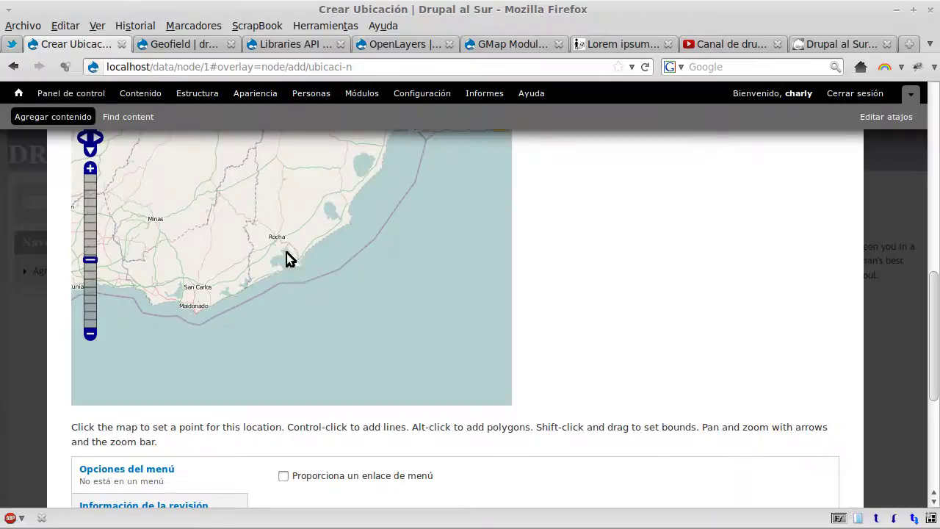
double_click(286, 252)
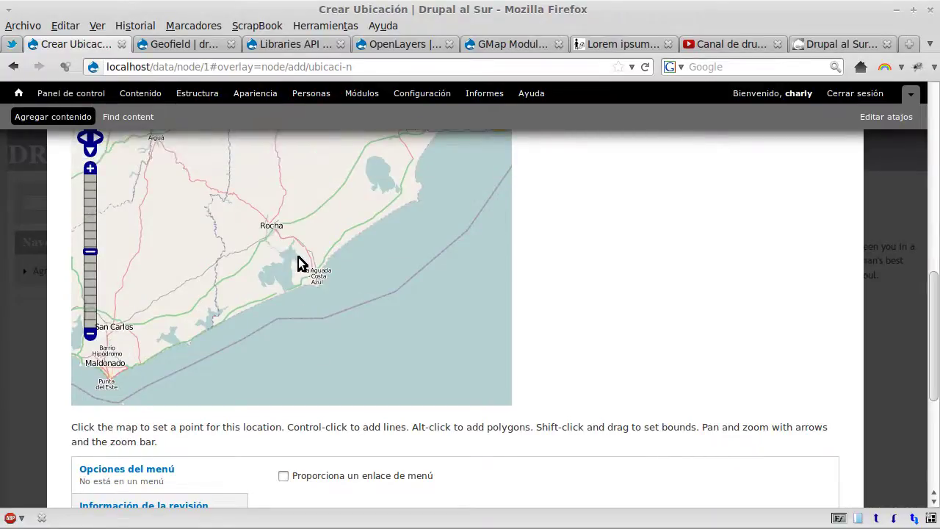
double_click(327, 247)
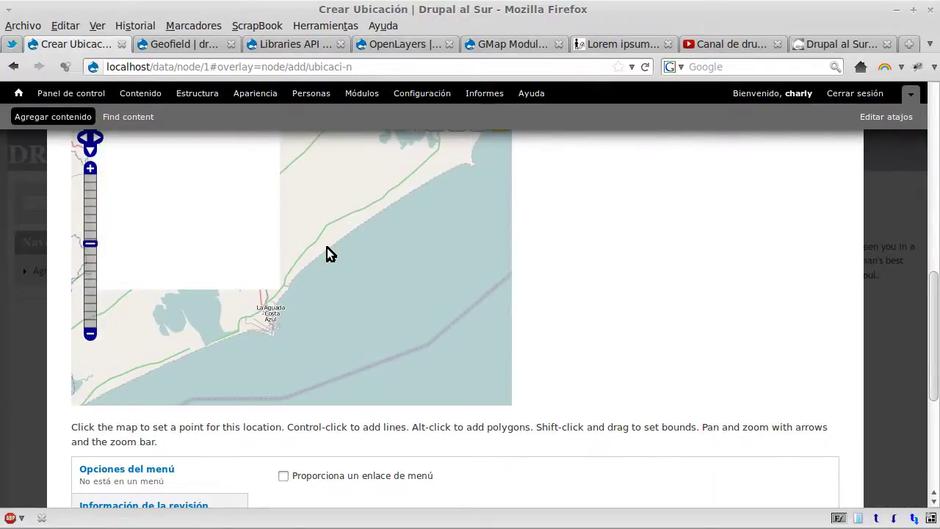
double_click(270, 309)
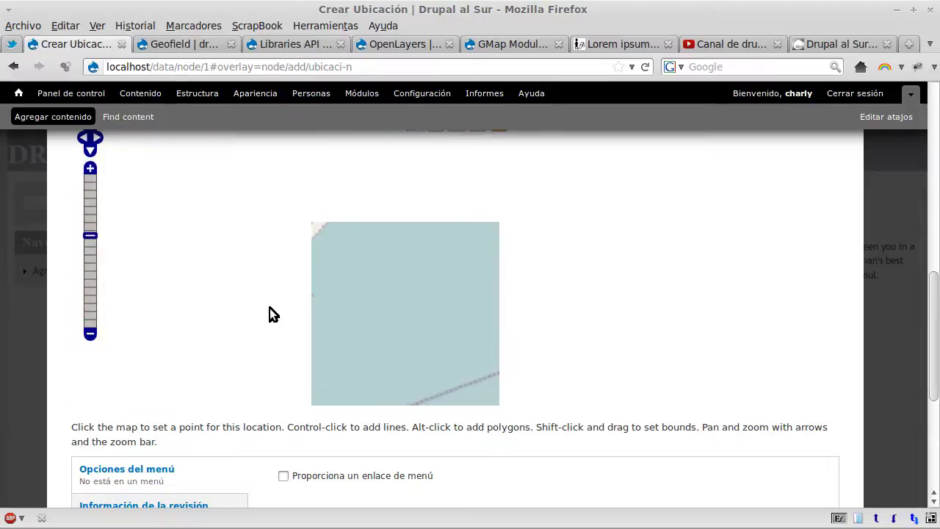
double_click(296, 278)
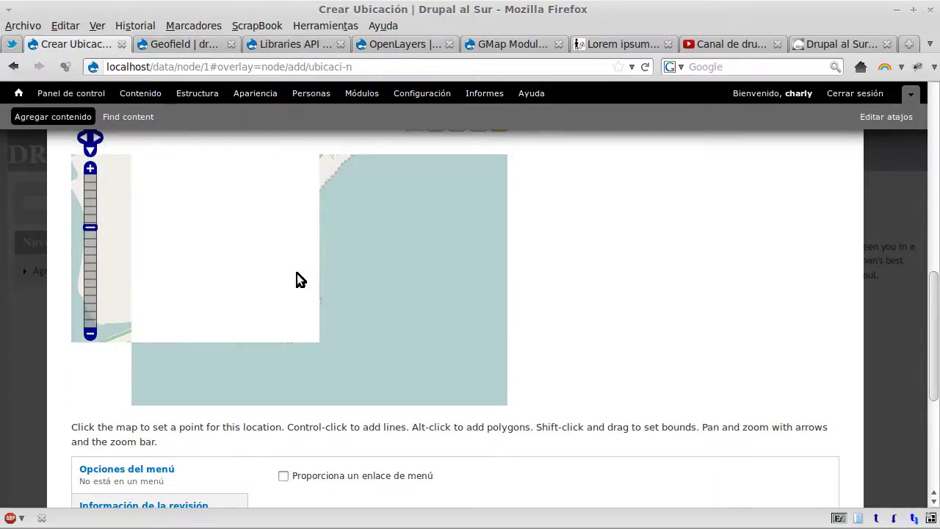
double_click(287, 241)
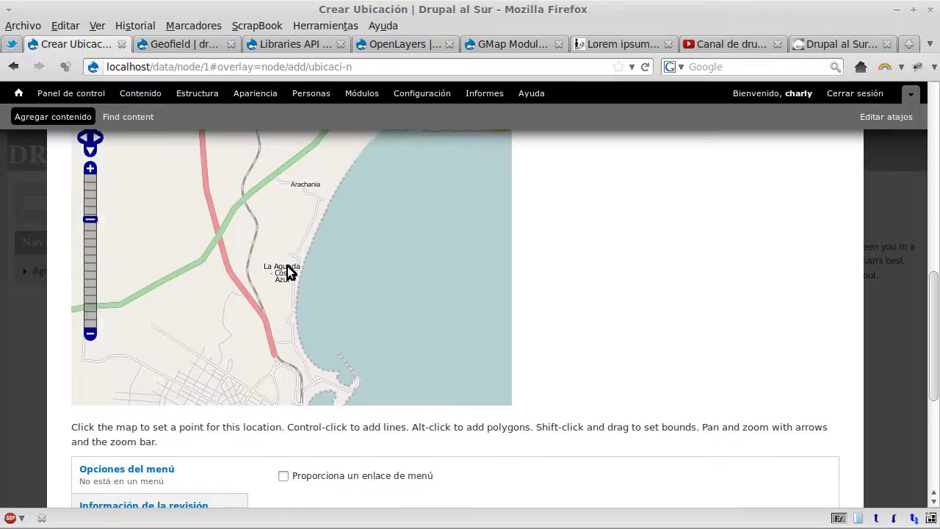
double_click(287, 271)
double_click(301, 263)
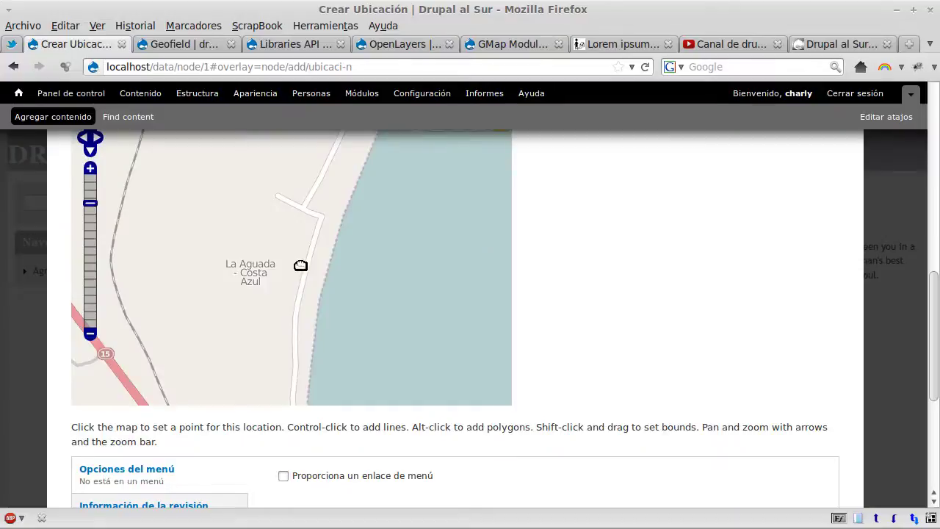
double_click(301, 263)
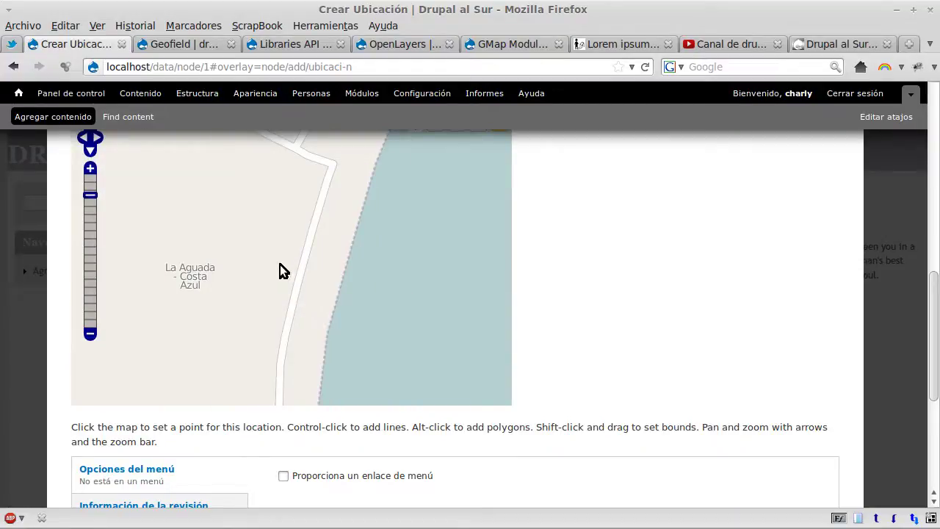
Locate La Paloma's coastal street grid around Mercurio, Neptuno and Jupiter, south of La Aguada, on the map.
left_click_drag(195, 277, 290, 175)
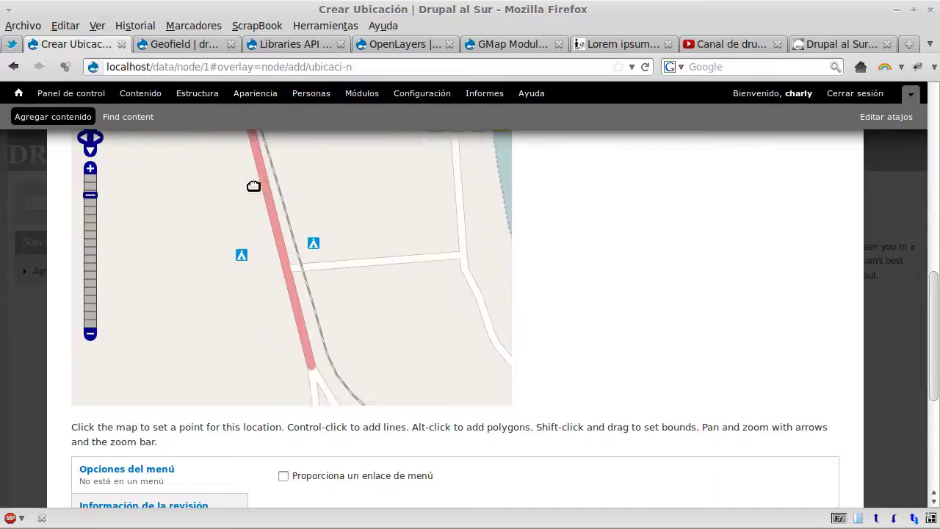
left_click(90, 335)
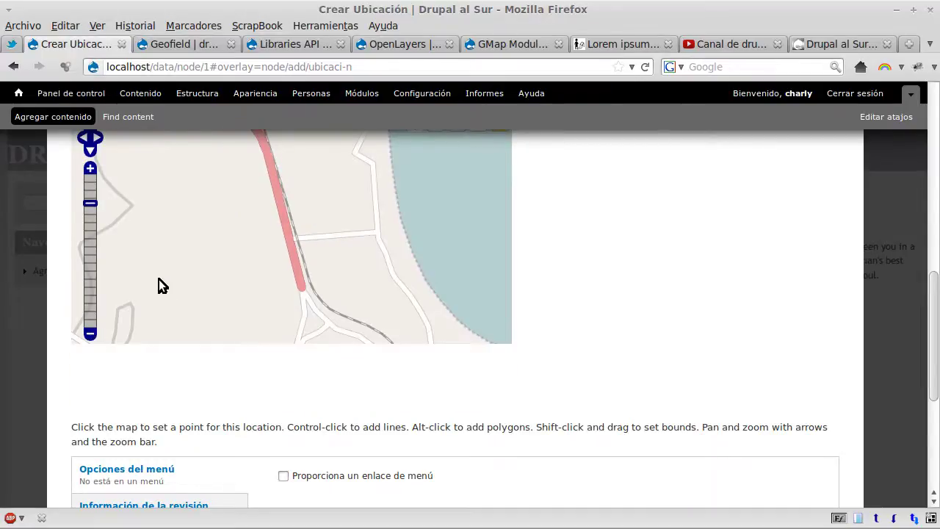
left_click(90, 335)
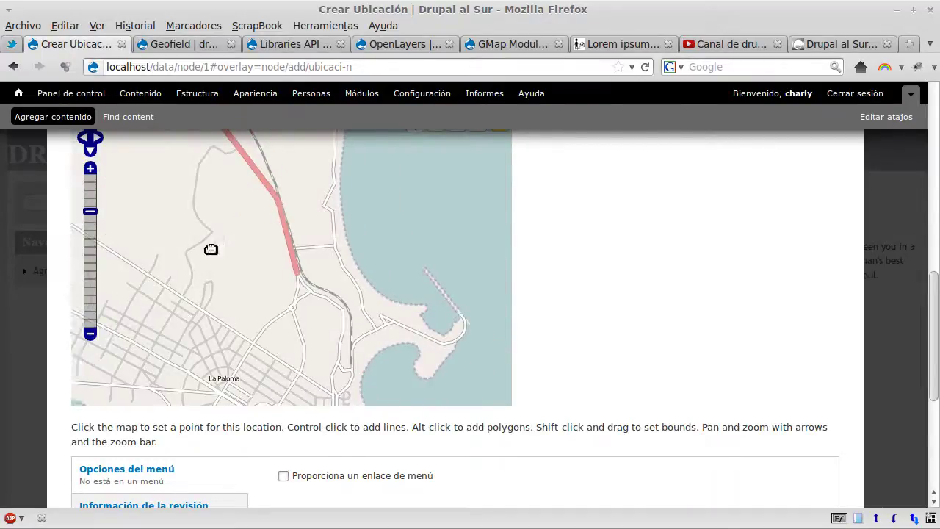
left_click_drag(210, 249, 249, 246)
scroll(389, 306, "up", 2)
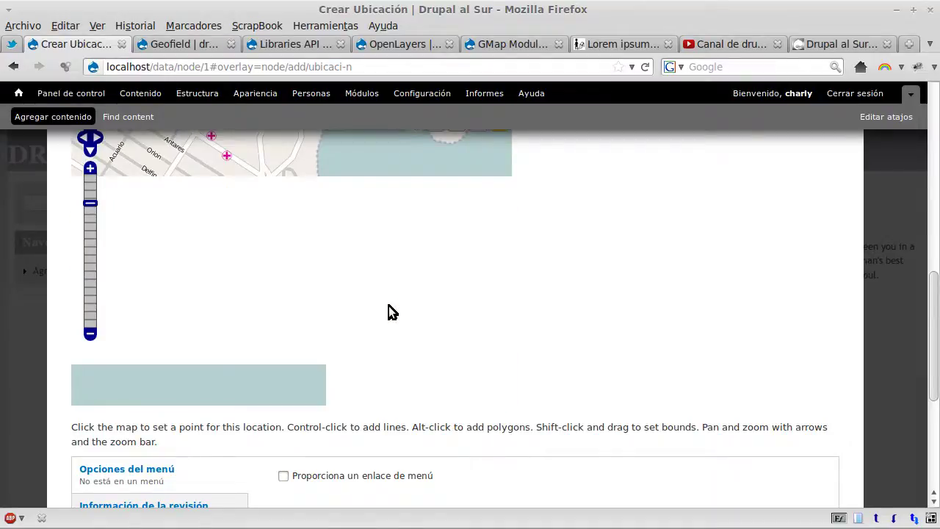
scroll(322, 260, "up", 1)
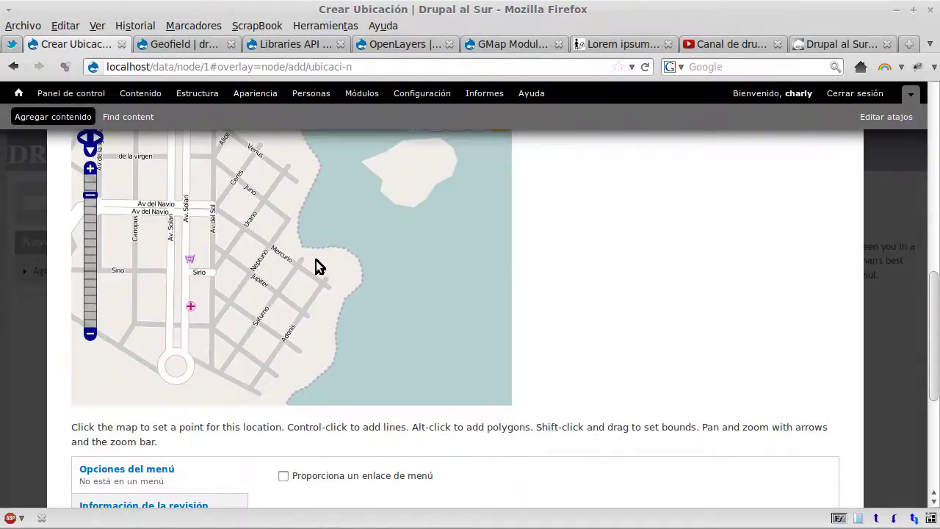
scroll(289, 253, "up", 1)
Draw a small four-sided polygon on the map inside the block at the corner of Mercurio and Neptuno.
scroll(623, 245, "up", 3)
left_click_drag(269, 411, 261, 313)
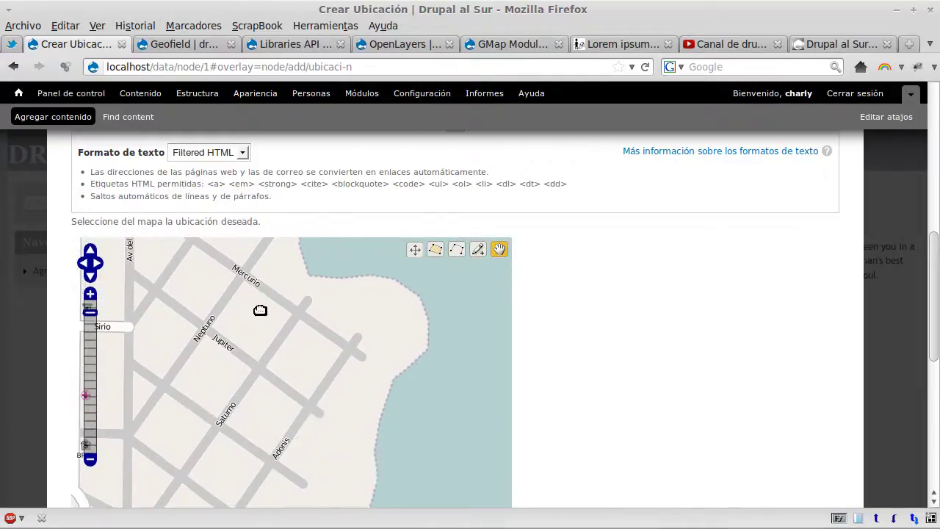
scroll(292, 348, "up", 1)
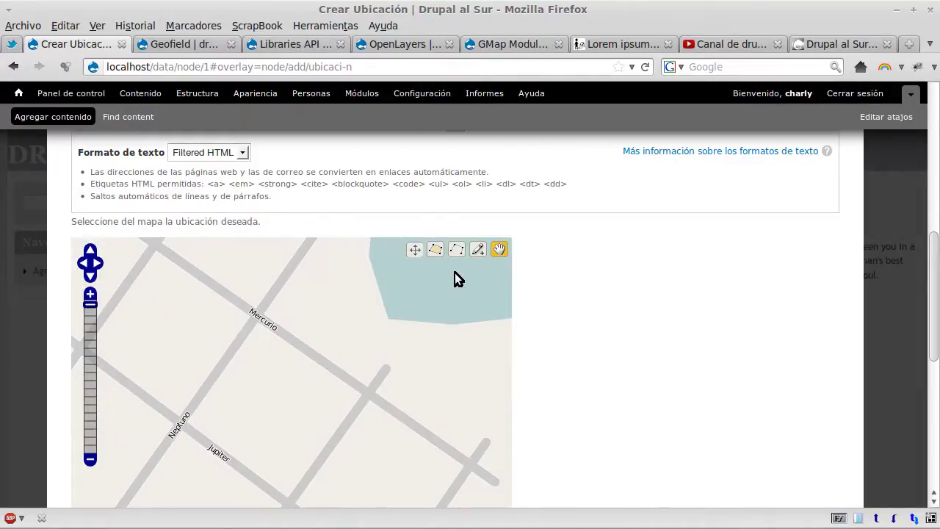
left_click(435, 251)
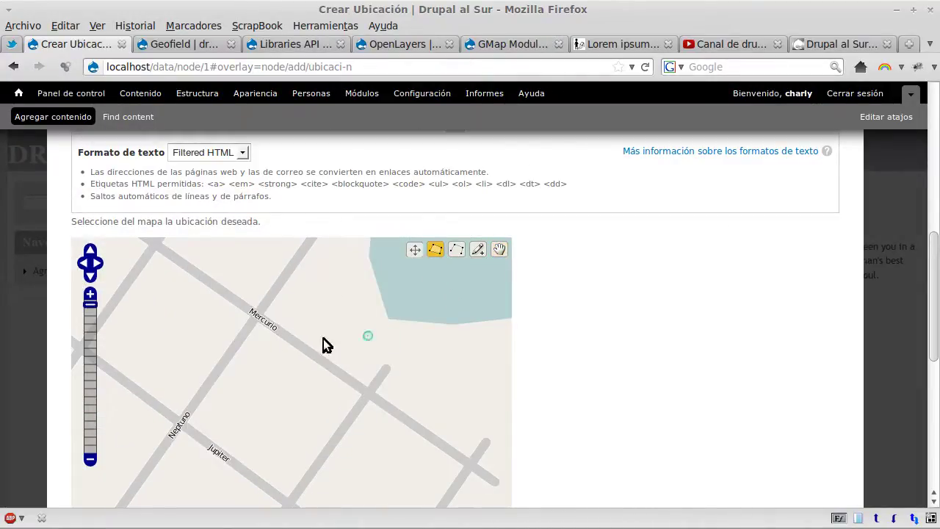
left_click(272, 357)
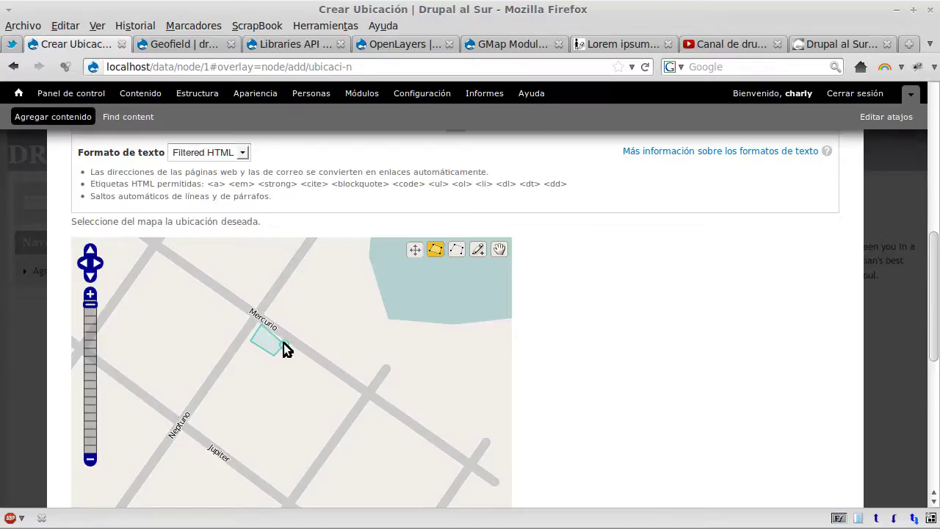